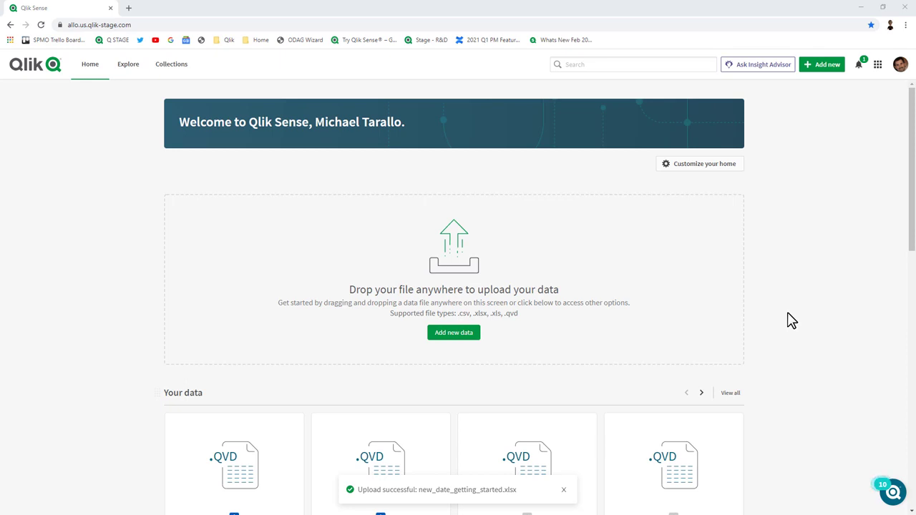
# Step: Upload new_date_getting_started.xlsx as a new data file into RetroGaming Space
pyautogui.scroll(-2, 791, 319)
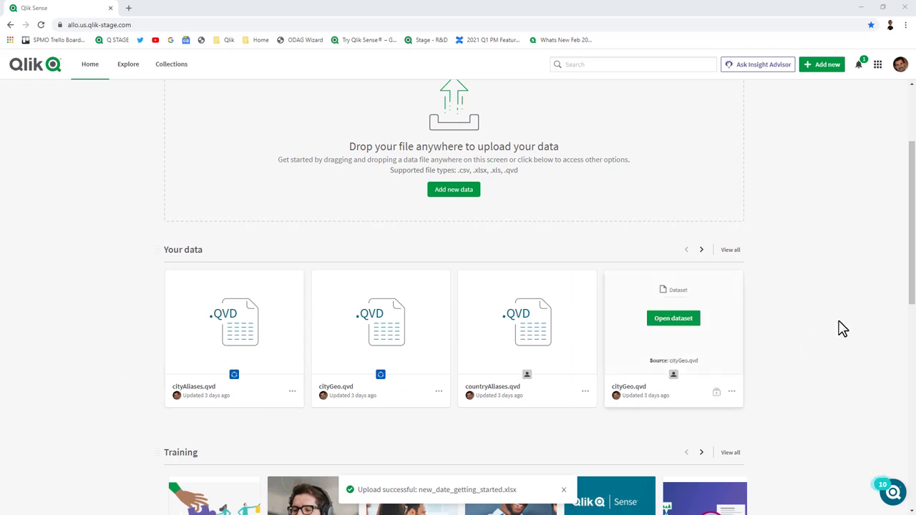
pyautogui.click(832, 66)
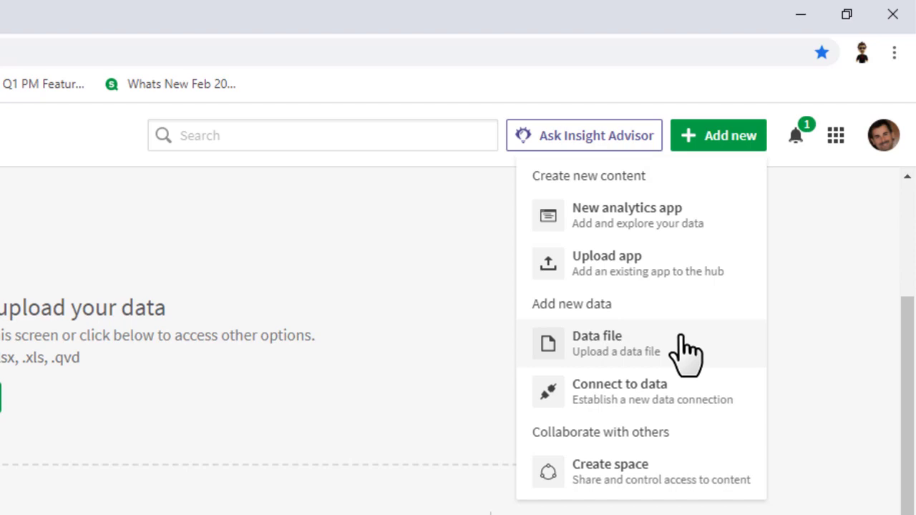
pyautogui.click(681, 338)
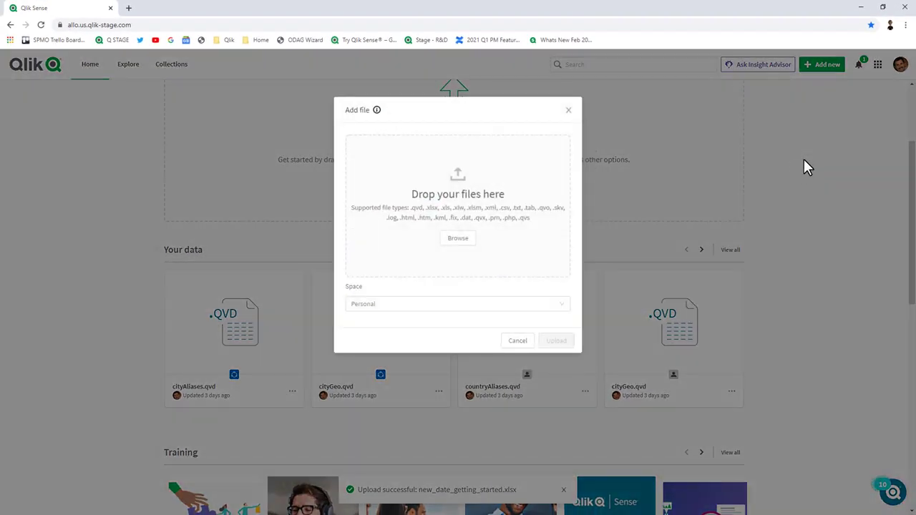
pyautogui.click(474, 241)
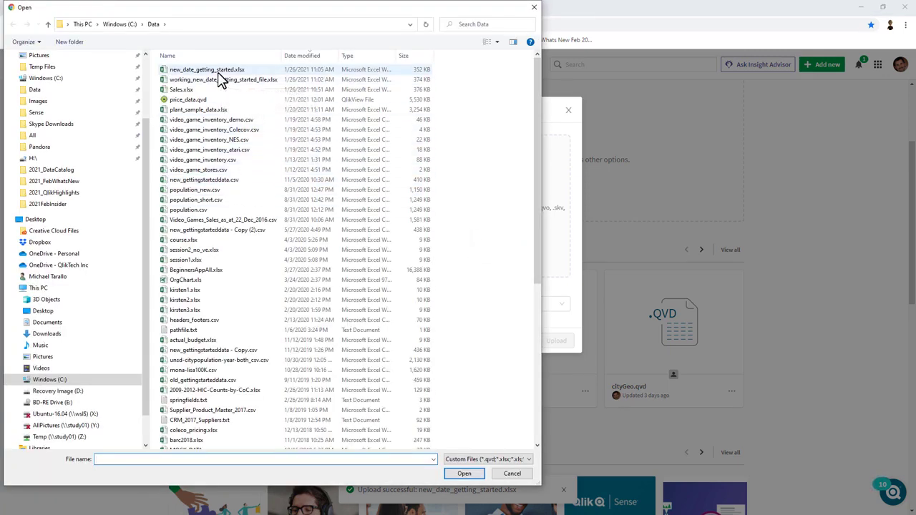
pyautogui.click(217, 72)
pyautogui.click(464, 473)
pyautogui.click(565, 239)
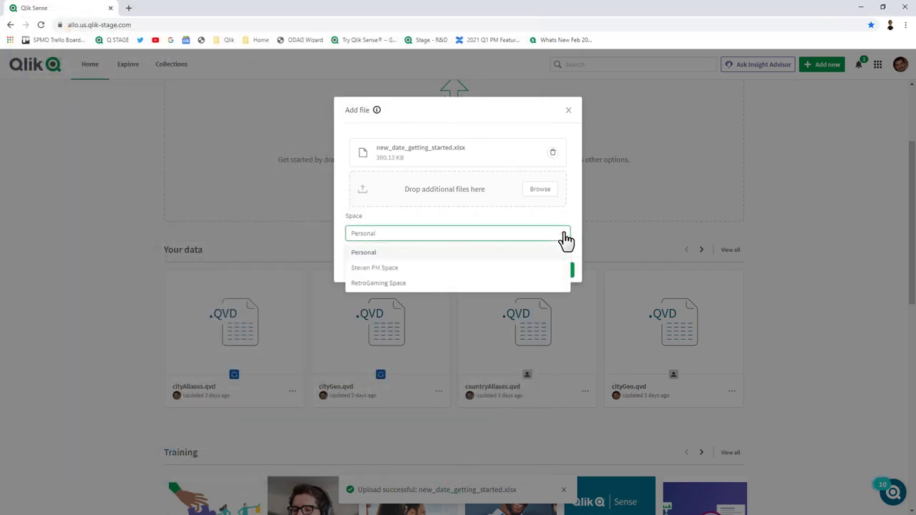
pyautogui.click(434, 283)
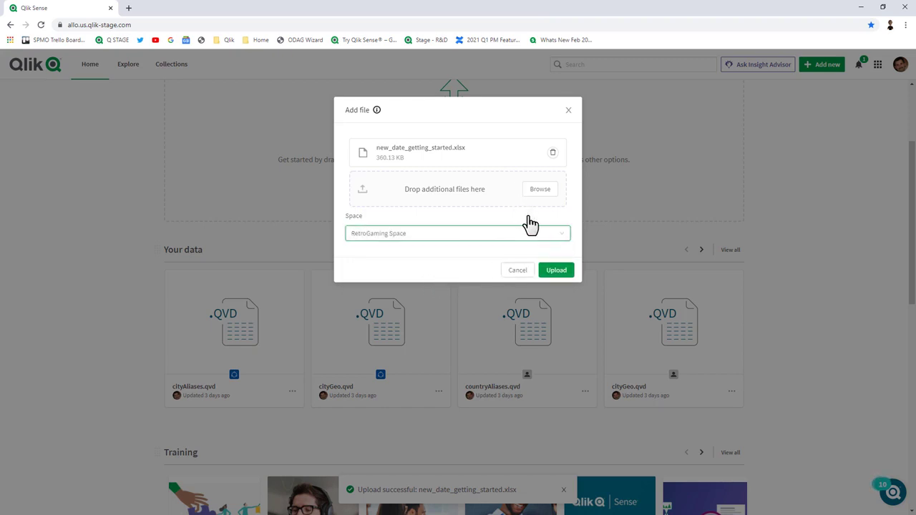
pyautogui.click(555, 271)
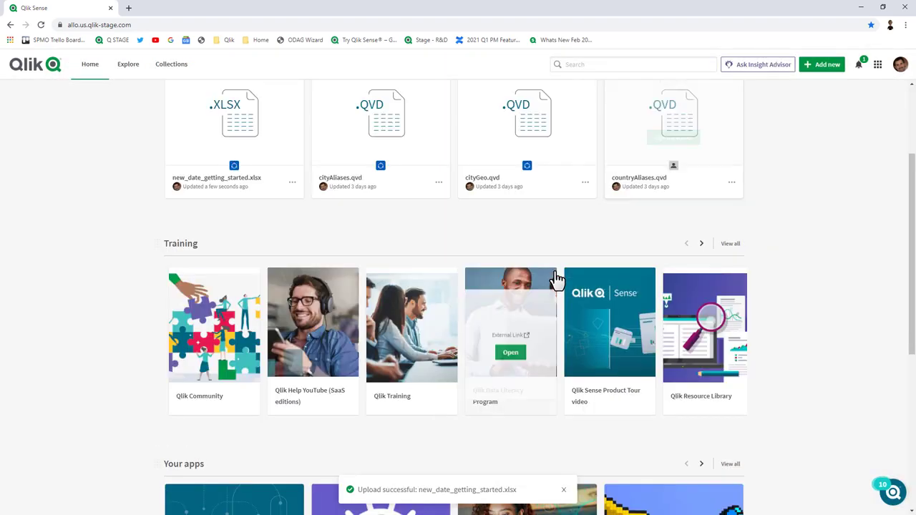
pyautogui.scroll(3, 556, 279)
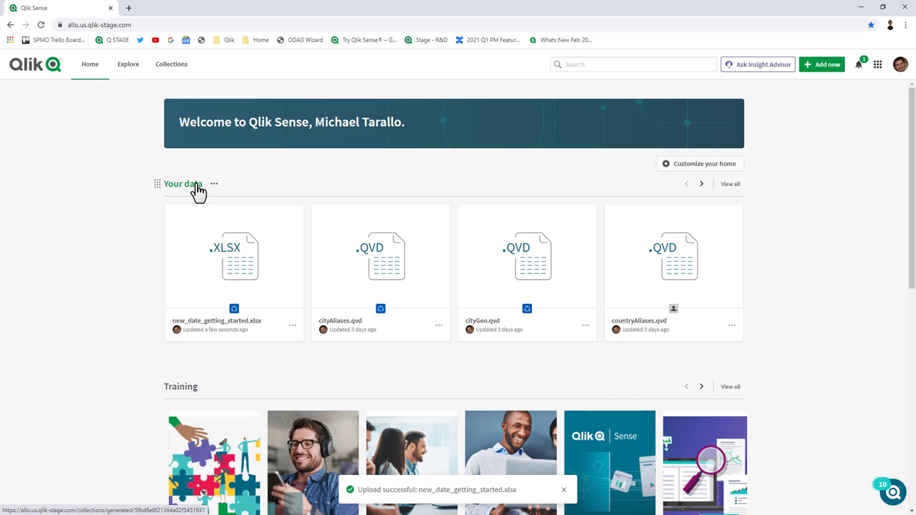
pyautogui.click(130, 68)
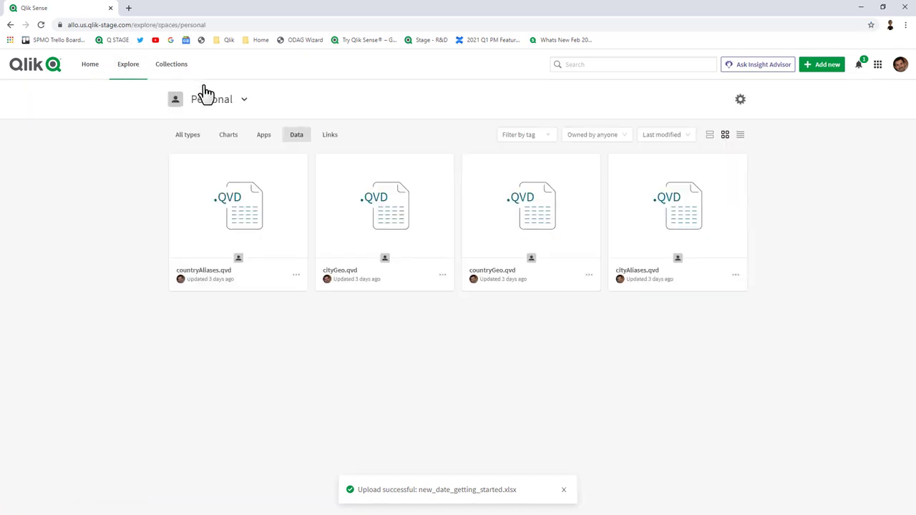
pyautogui.click(242, 101)
pyautogui.click(218, 209)
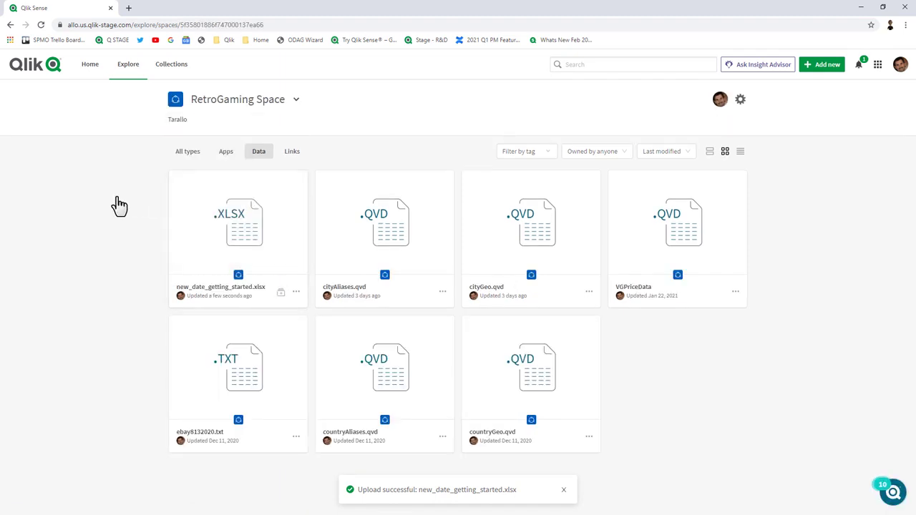
pyautogui.click(741, 102)
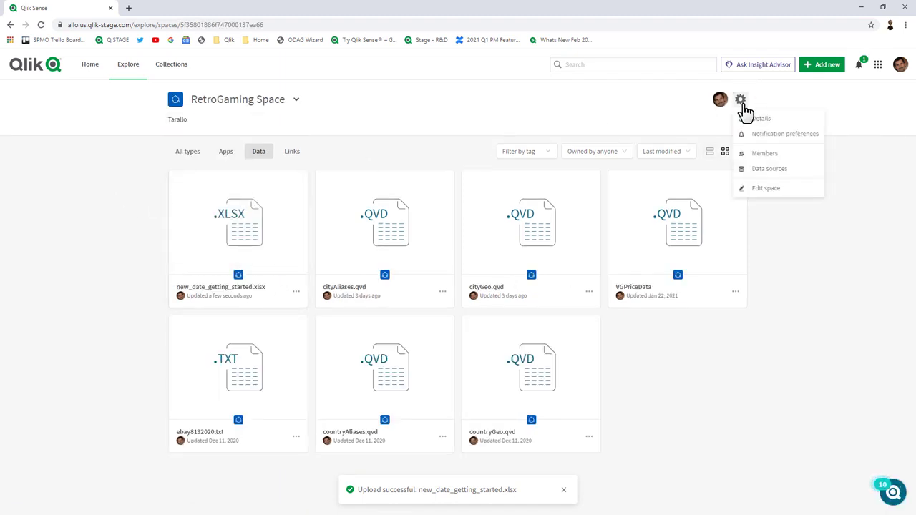
pyautogui.click(749, 171)
pyautogui.click(722, 260)
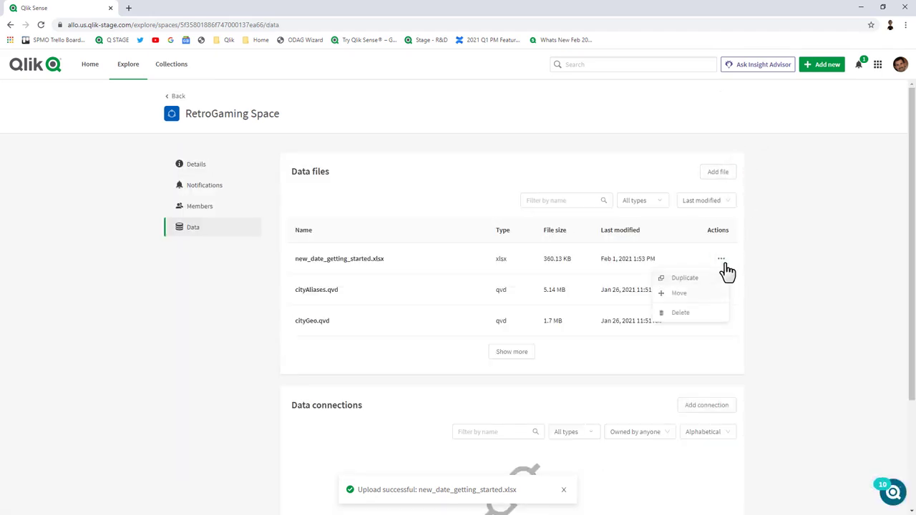
pyautogui.click(784, 301)
pyautogui.click(91, 68)
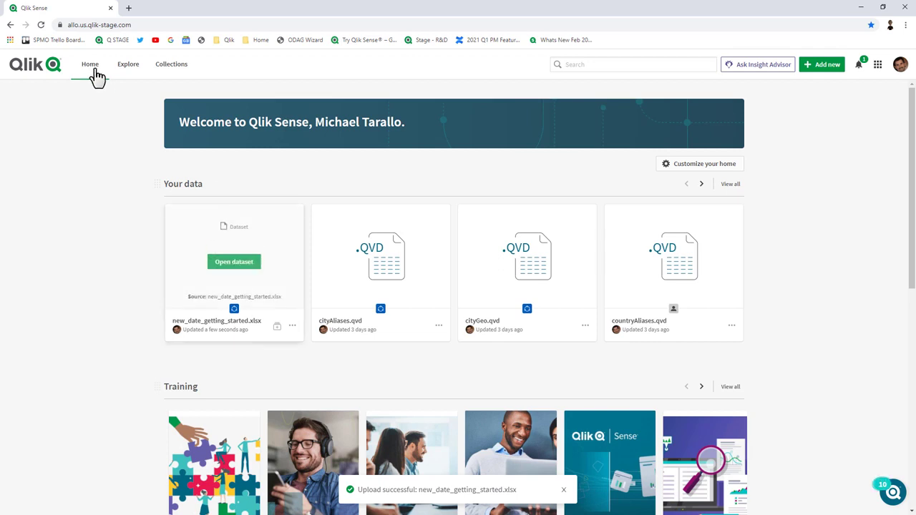
# Step: Rename the uploaded xlsx dataset to Video Game Sales
pyautogui.click(292, 329)
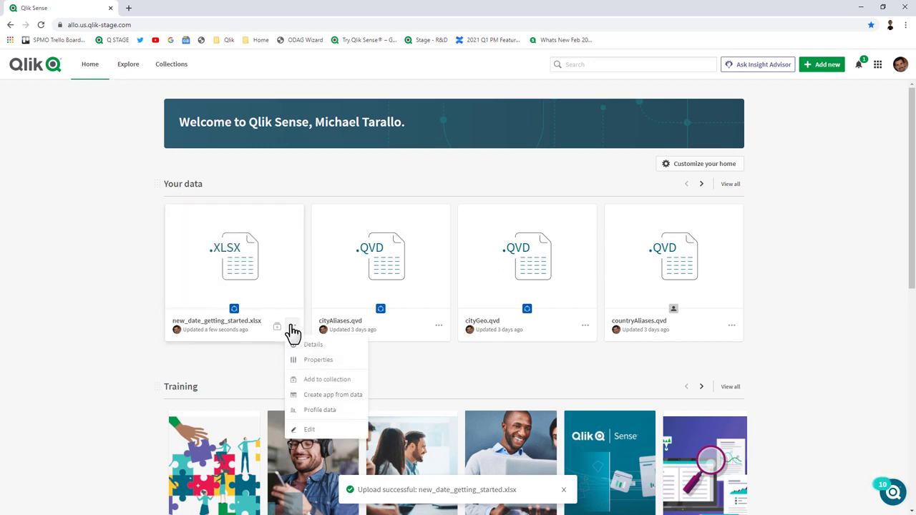
pyautogui.click(308, 432)
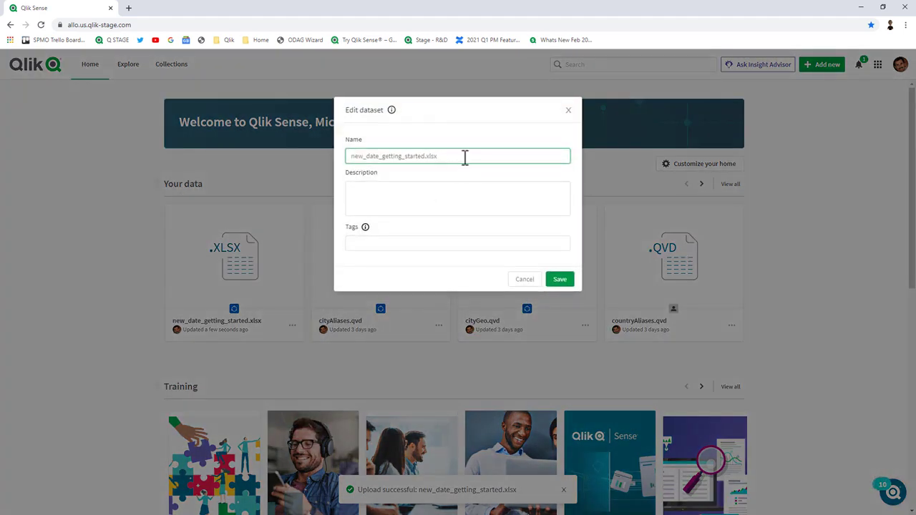
pyautogui.tripleClick(464, 157)
pyautogui.write('Video')
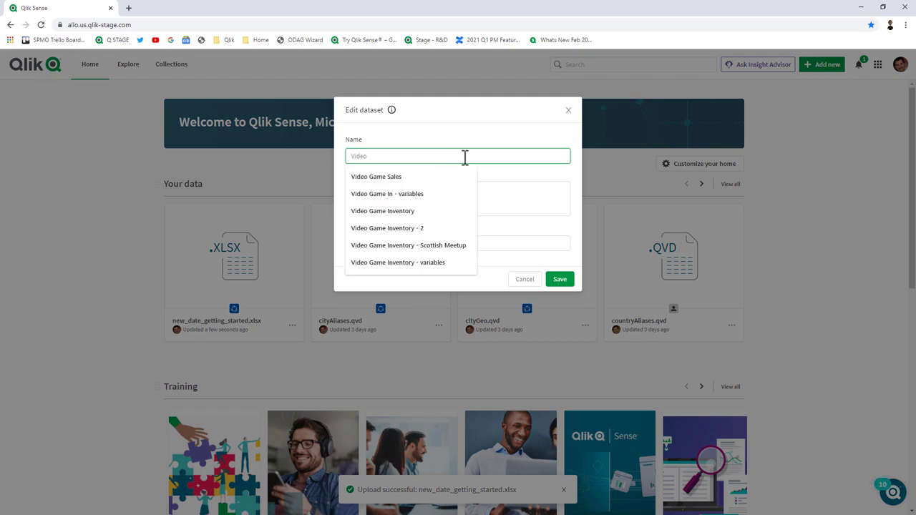
pyautogui.press('Down')
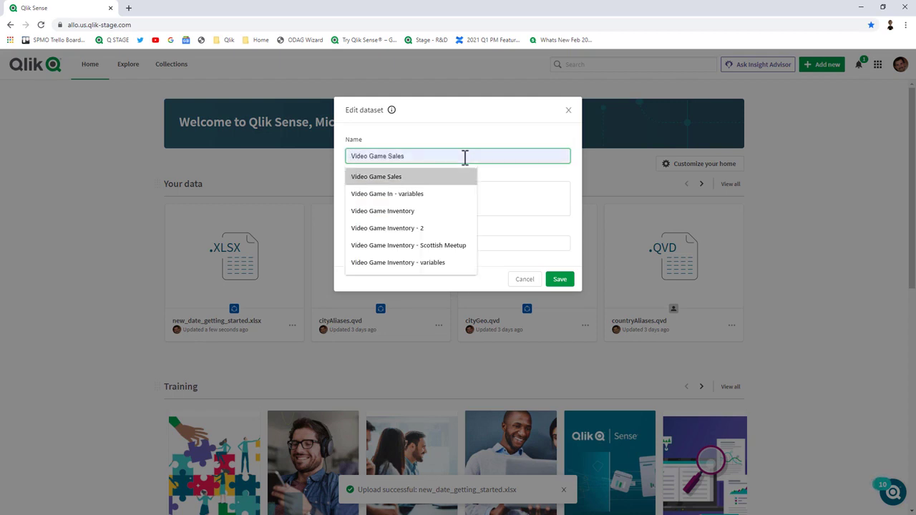
pyautogui.press('Return')
# Step: Tag the dataset Germany Sales and Finance, then save the changes
pyautogui.click(455, 241)
pyautogui.write('sales')
pyautogui.press('Return')
pyautogui.write('finac')
pyautogui.press('BackSpace')
pyautogui.write('nce')
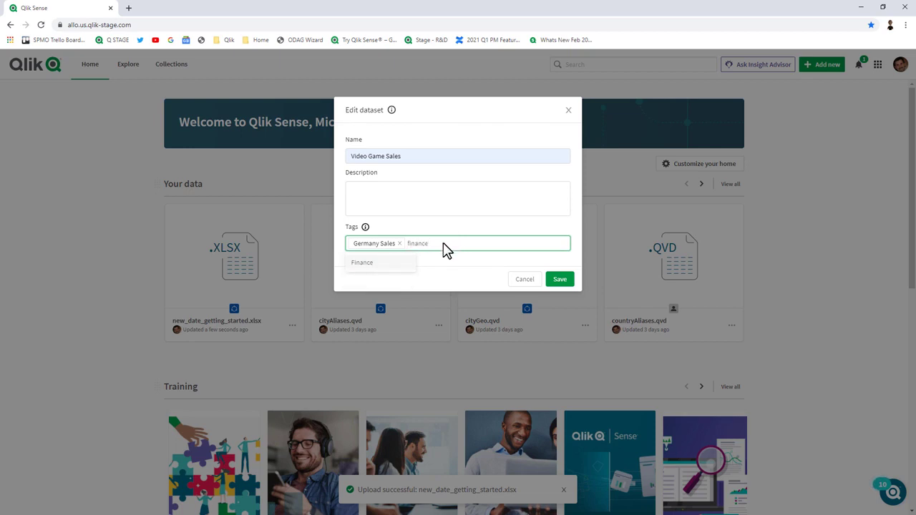
pyautogui.click(394, 264)
pyautogui.click(405, 198)
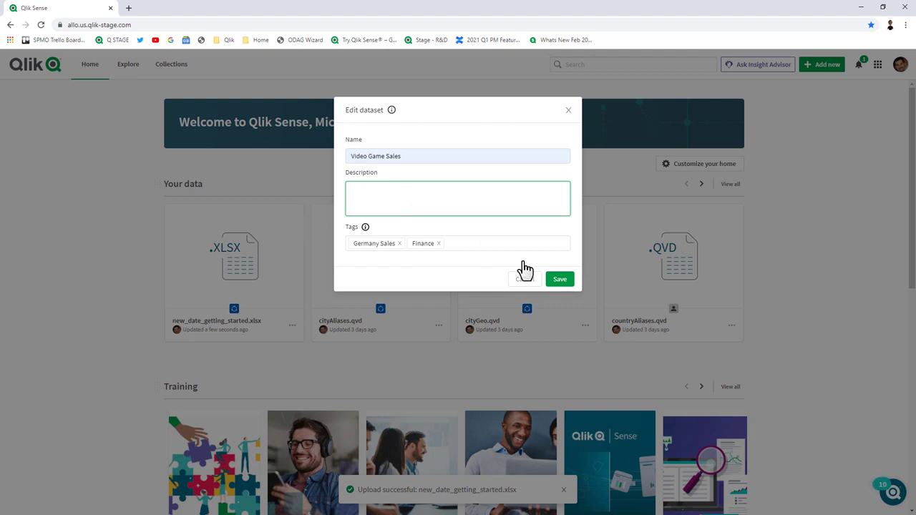
pyautogui.click(564, 282)
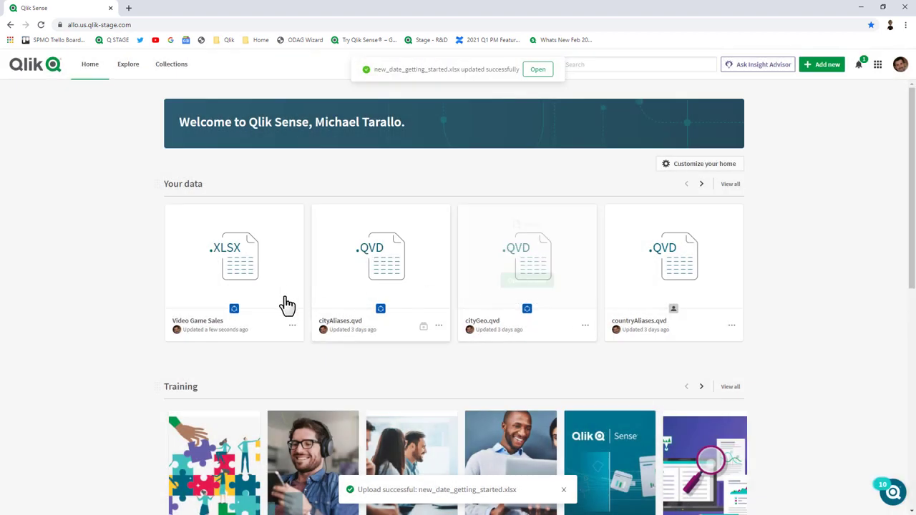
# Step: In Video Game Sales' Properties, add Subject area and set Sensitive information to Yes
pyautogui.click(287, 305)
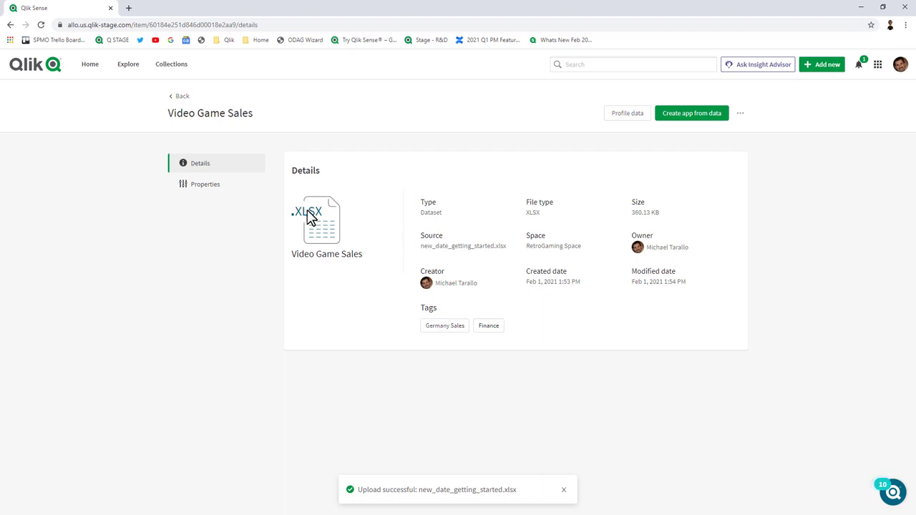
pyautogui.click(202, 191)
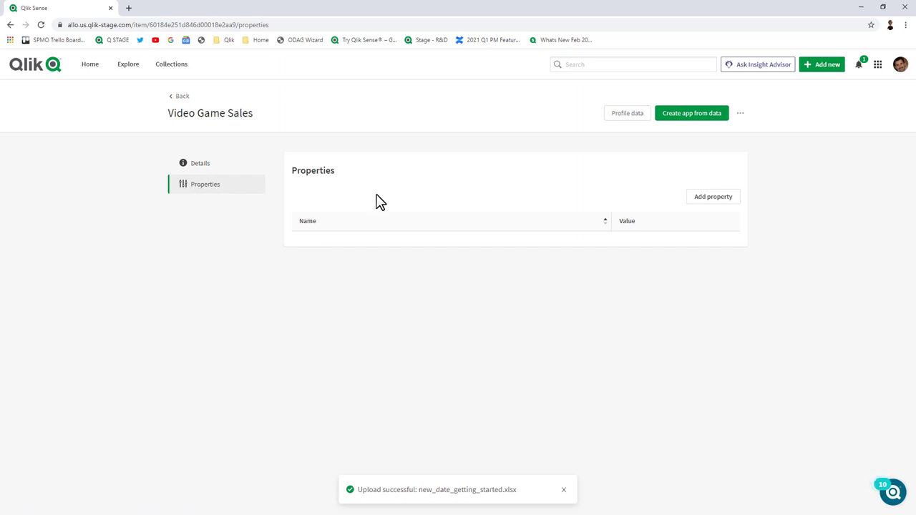
pyautogui.click(704, 204)
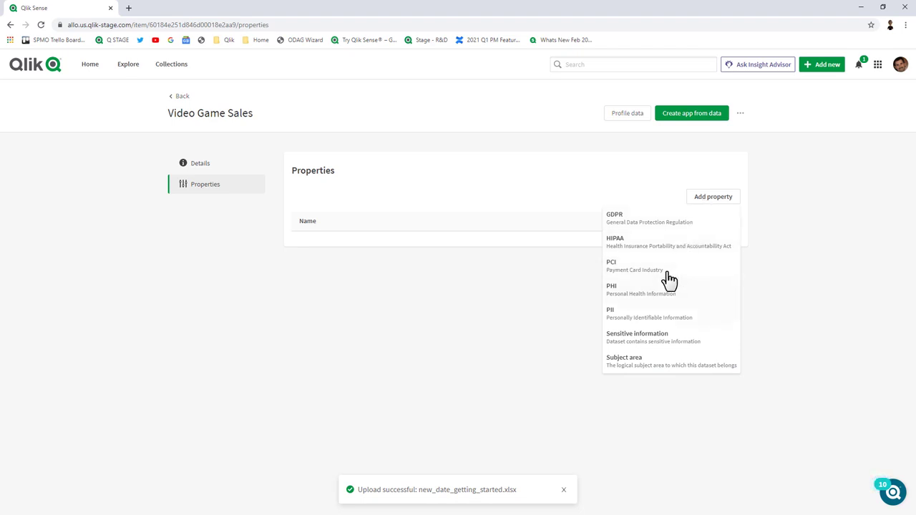
pyautogui.click(661, 362)
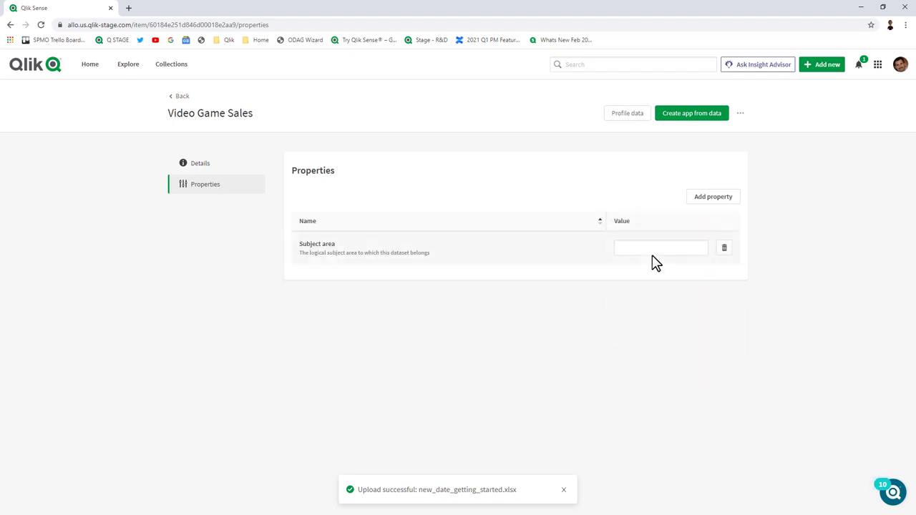
pyautogui.click(713, 201)
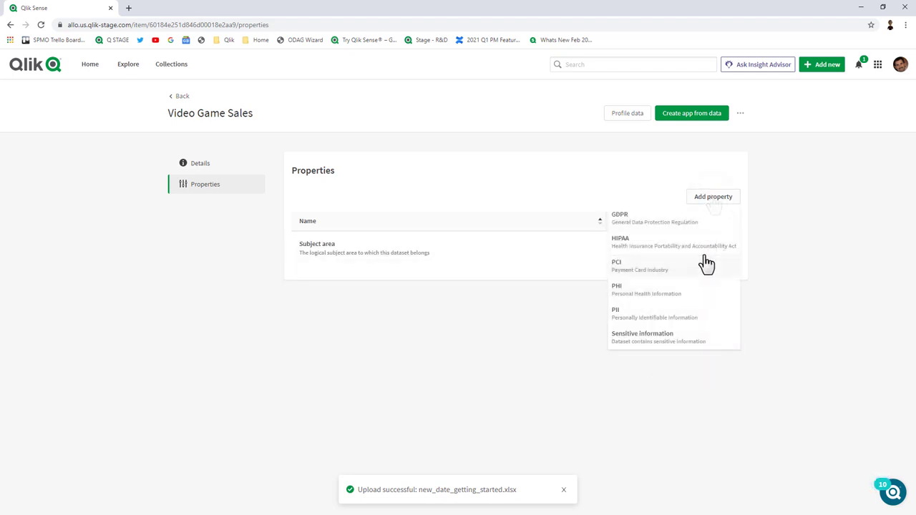
pyautogui.click(699, 347)
pyautogui.click(598, 251)
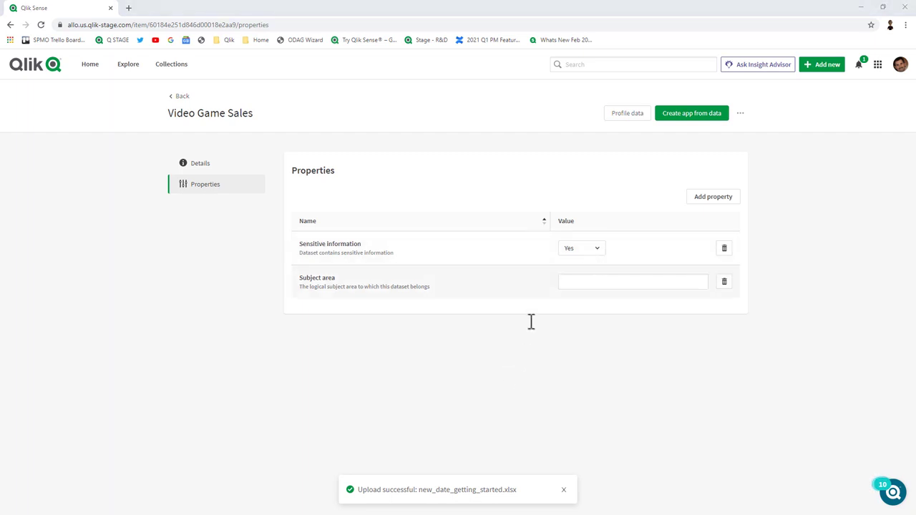
pyautogui.click(631, 116)
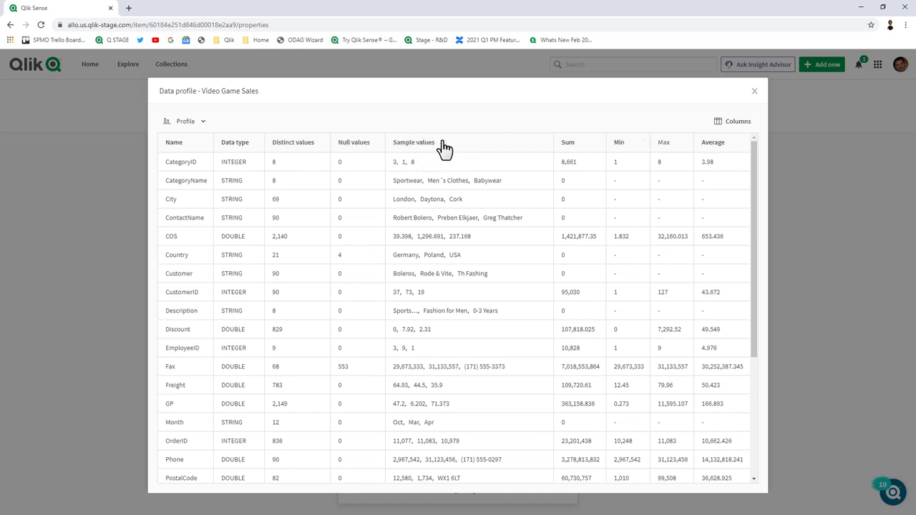
pyautogui.click(744, 130)
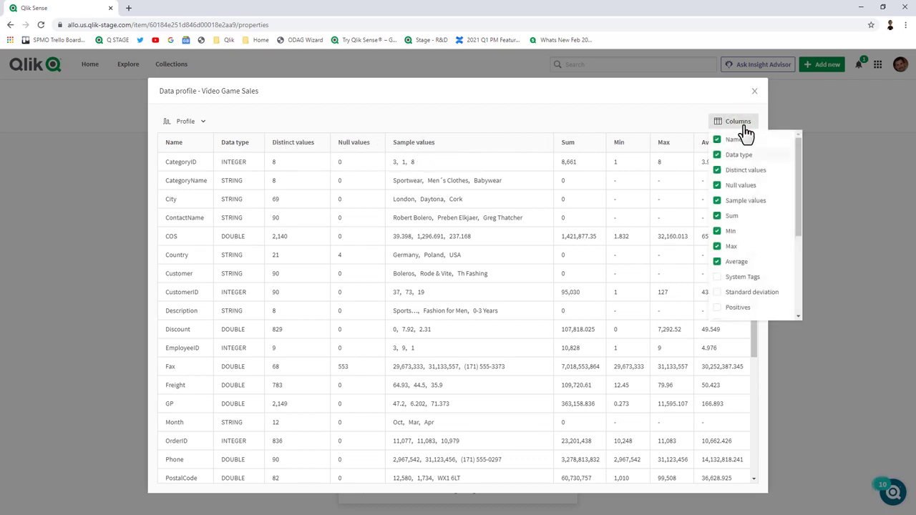
pyautogui.click(190, 121)
pyautogui.click(199, 122)
pyautogui.click(193, 168)
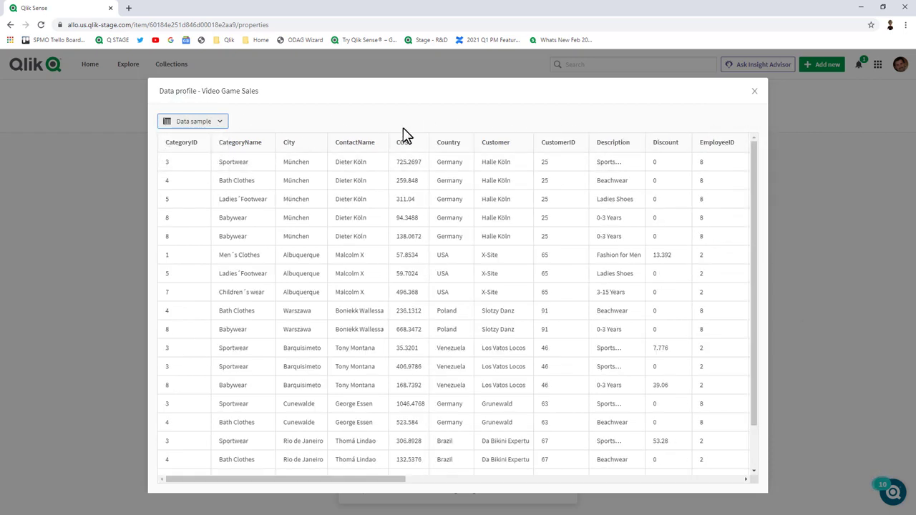
# Step: Create the Video Game Sales app from the dataset and open its empty My new sheet
pyautogui.click(753, 92)
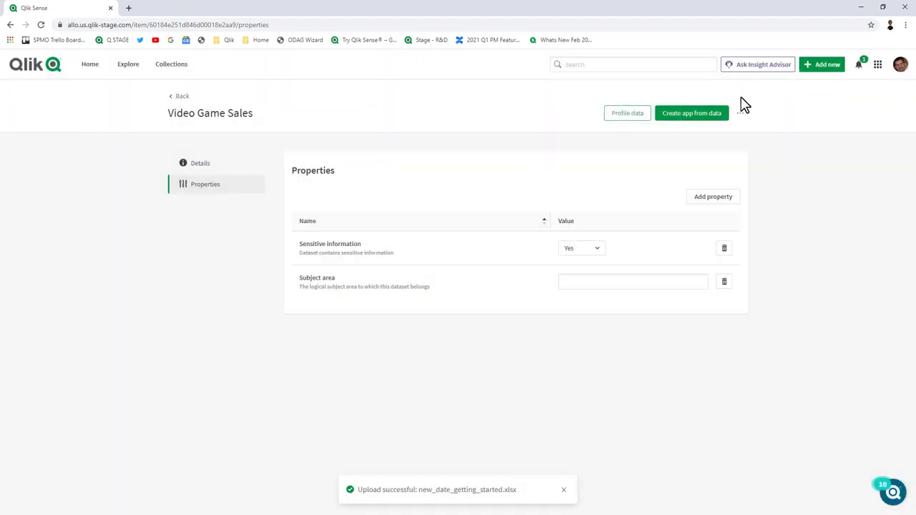
pyautogui.click(681, 118)
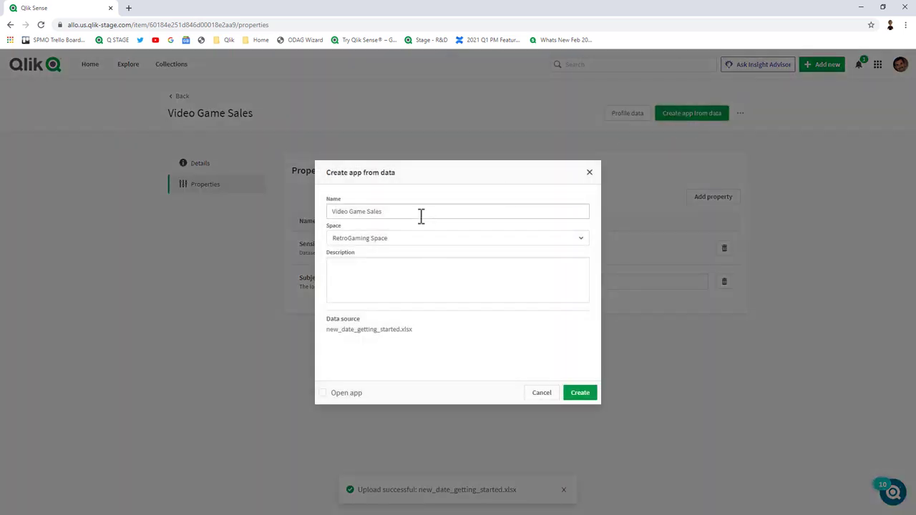
pyautogui.click(583, 399)
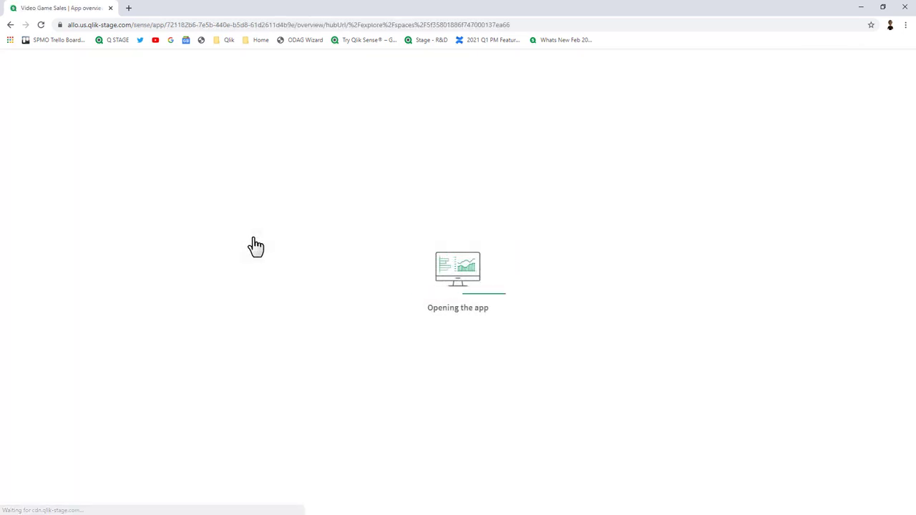
pyautogui.click(41, 335)
pyautogui.click(52, 329)
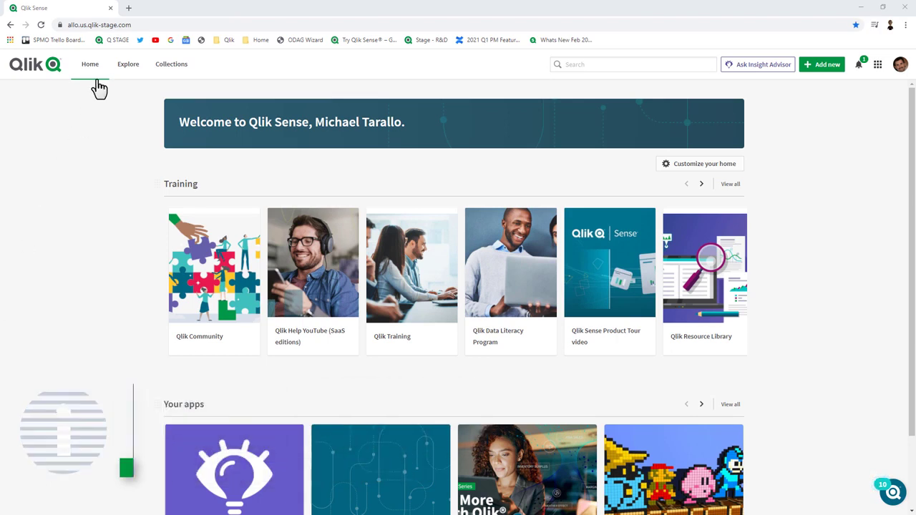
# Step: Move the Your apps collection above Training on the home page
pyautogui.scroll(-1, 129, 179)
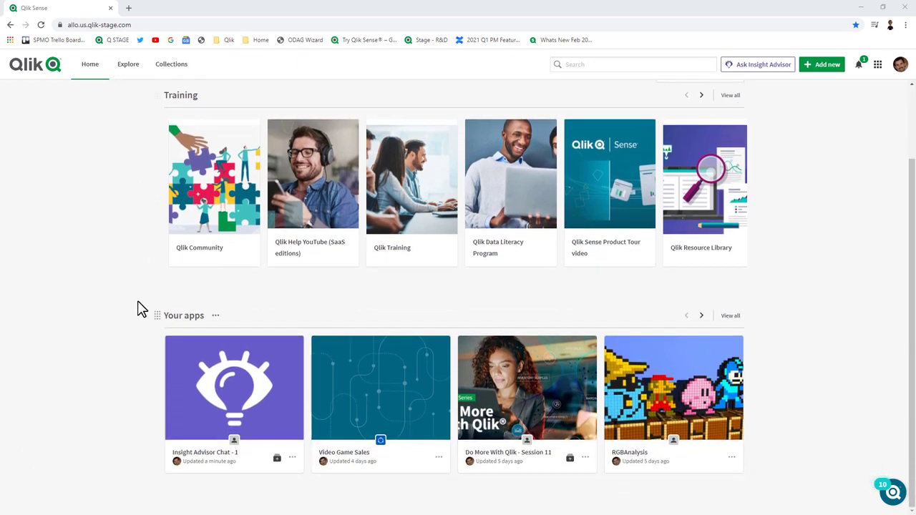
pyautogui.scroll(1, 140, 308)
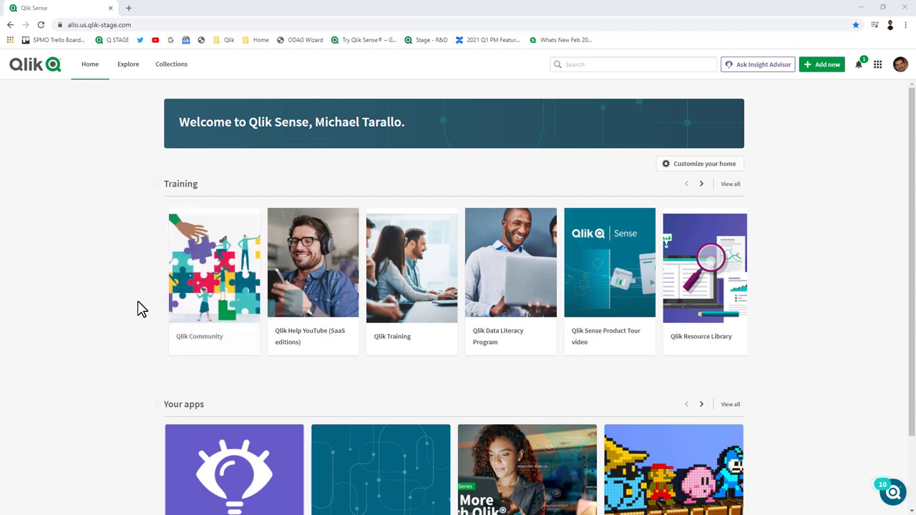
pyautogui.moveTo(156, 404); pyautogui.dragTo(165, 186)
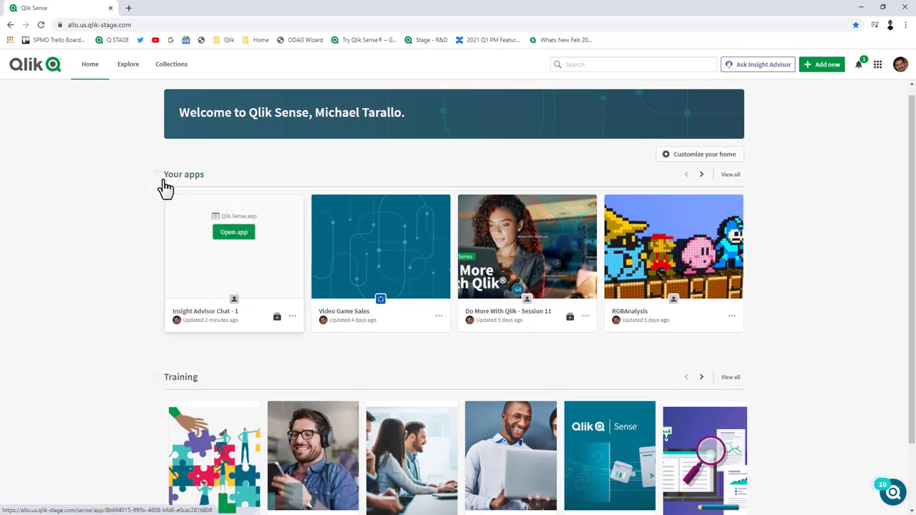
# Step: Customize home: remove Training and add Your data, Your charts and Favorites
pyautogui.click(689, 159)
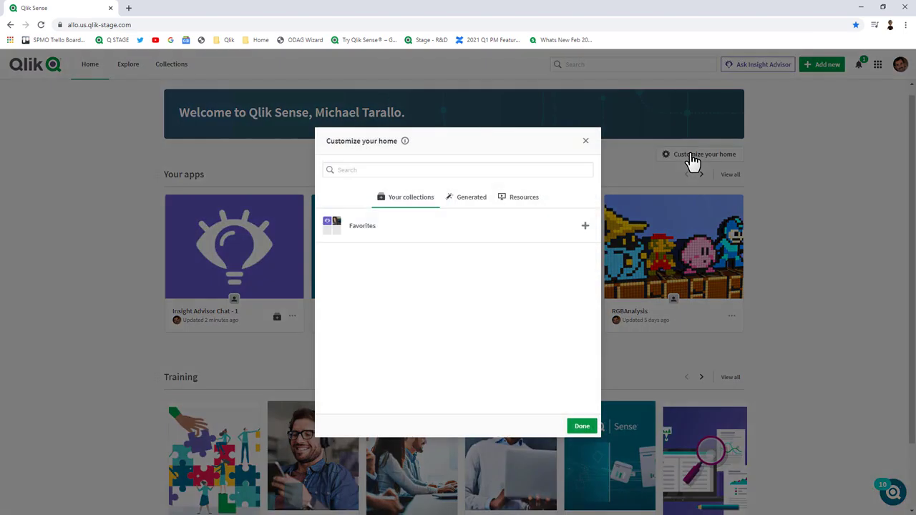
pyautogui.click(527, 202)
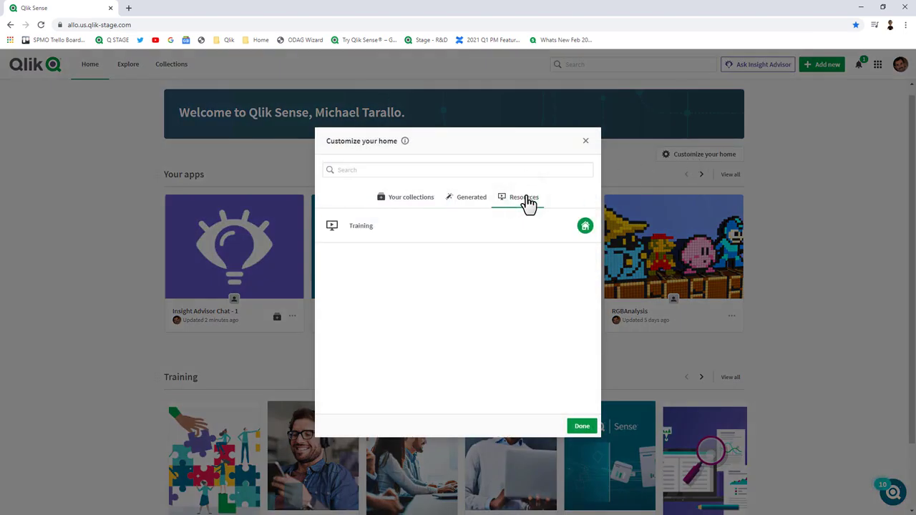
pyautogui.click(585, 228)
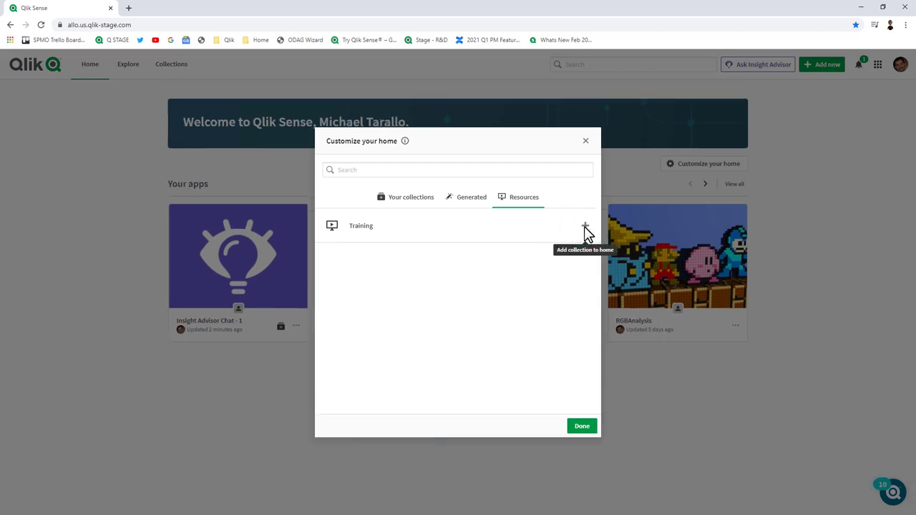
pyautogui.click(469, 205)
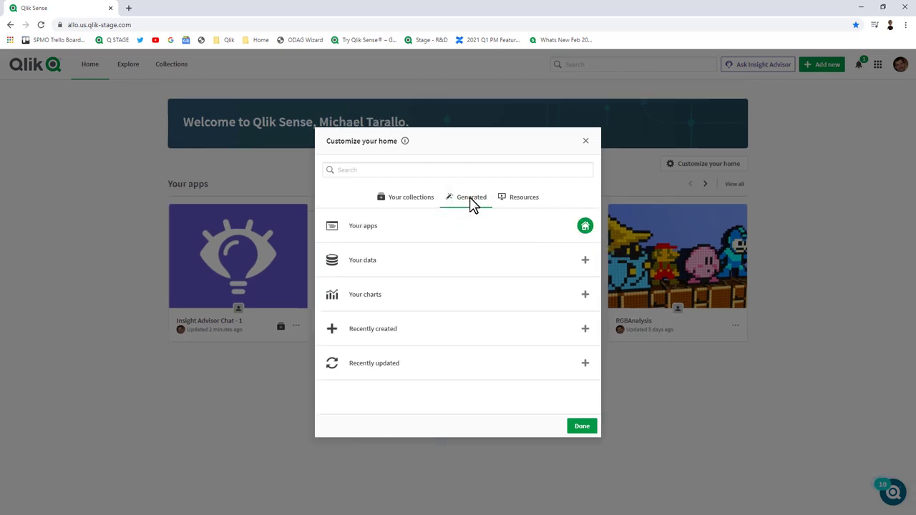
pyautogui.click(583, 262)
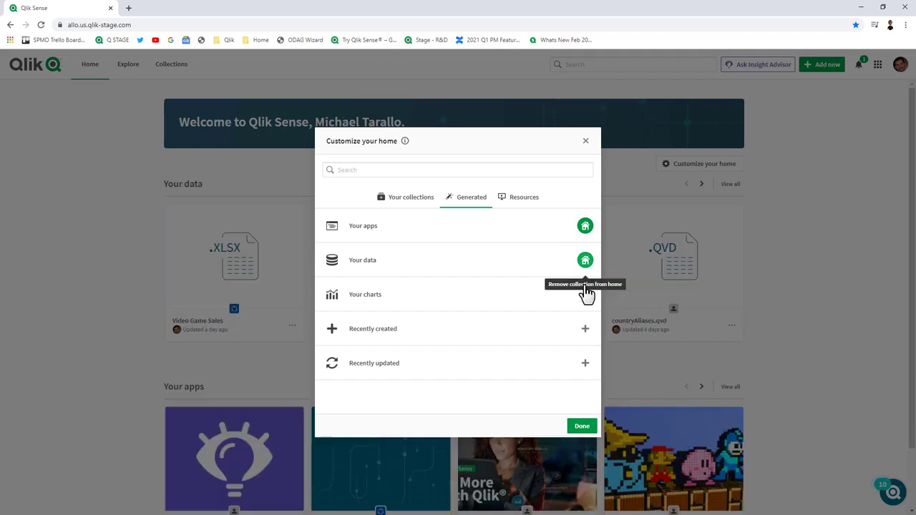
pyautogui.click(585, 296)
pyautogui.click(424, 206)
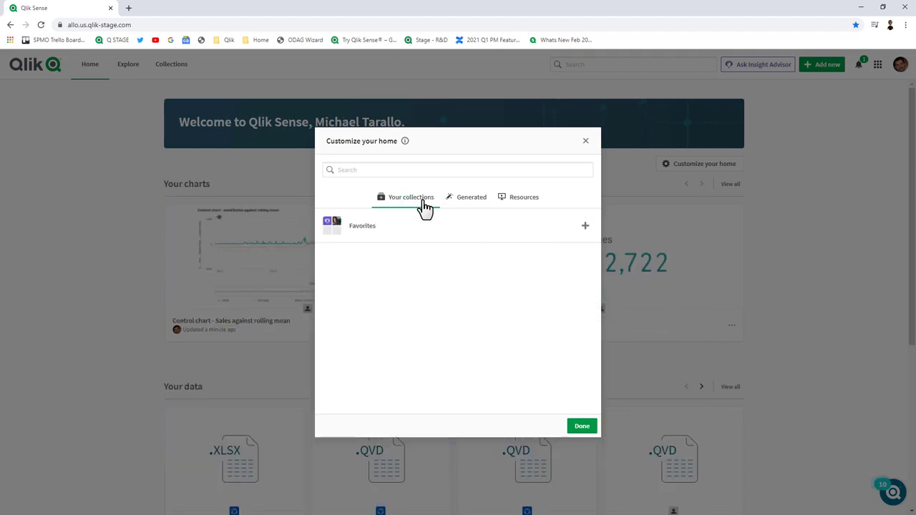
pyautogui.click(585, 225)
pyautogui.click(581, 425)
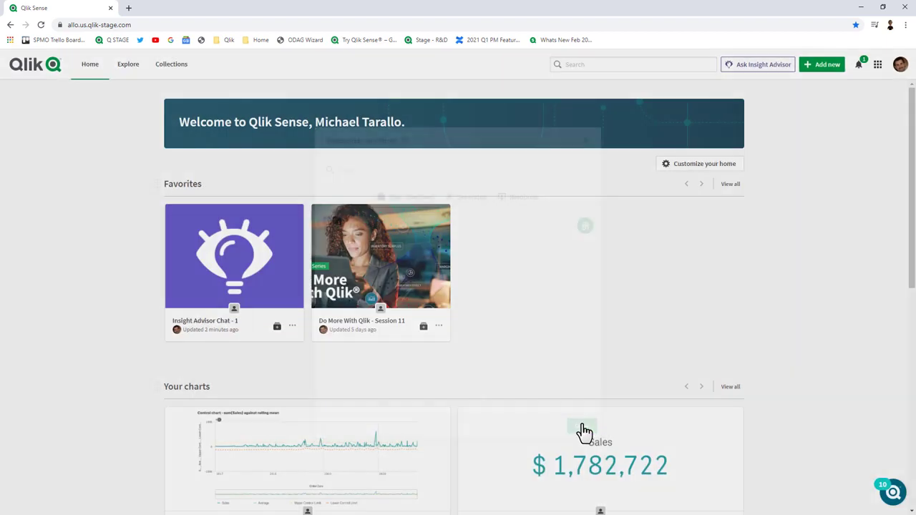
pyautogui.scroll(-1, 510, 315)
pyautogui.scroll(-7, 510, 315)
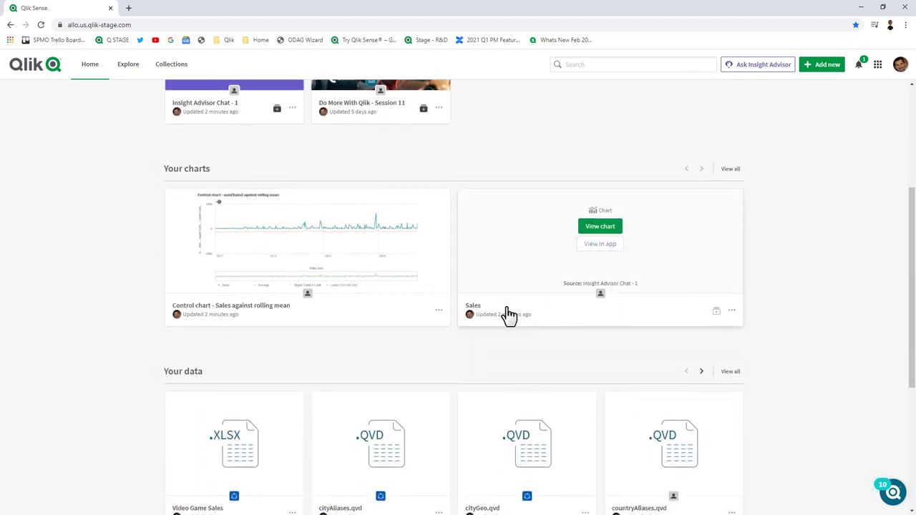
pyautogui.scroll(8, 529, 330)
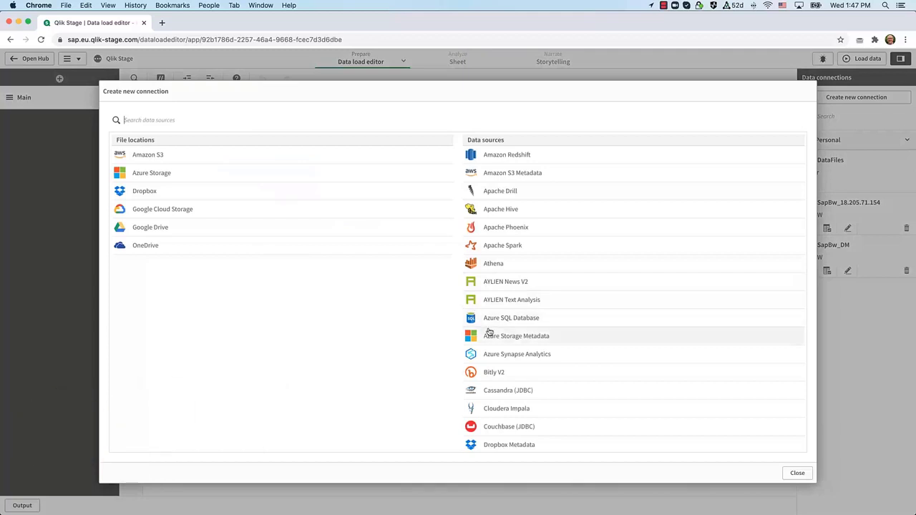
# Step: Choose SAP BW from the Data sources list in Create new connection
pyautogui.scroll(-15, 540, 340)
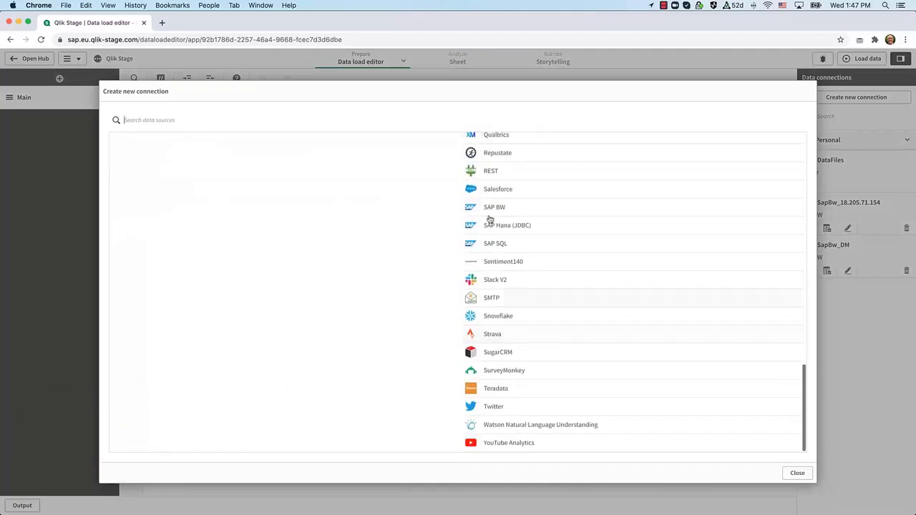
pyautogui.click(491, 209)
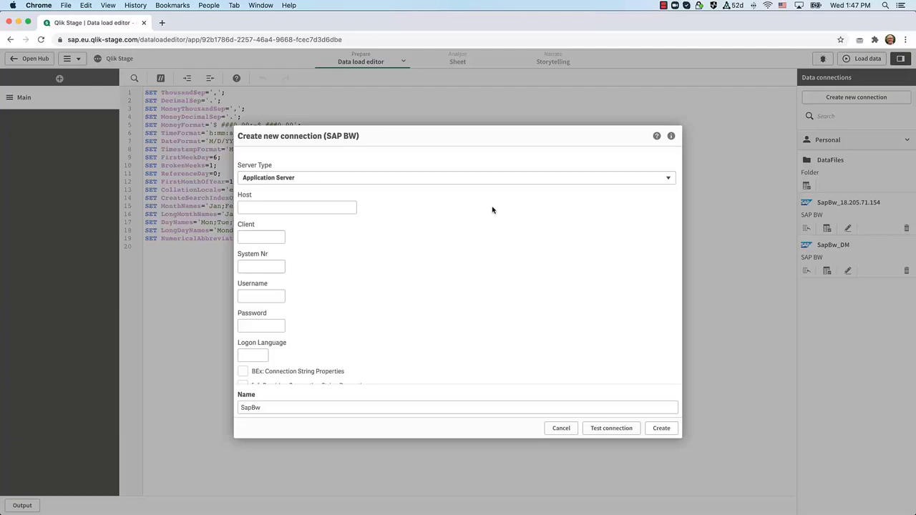
# Step: Enable BEx and InfoProvider connection string properties and create the SAP BW connection
pyautogui.scroll(-1, 507, 306)
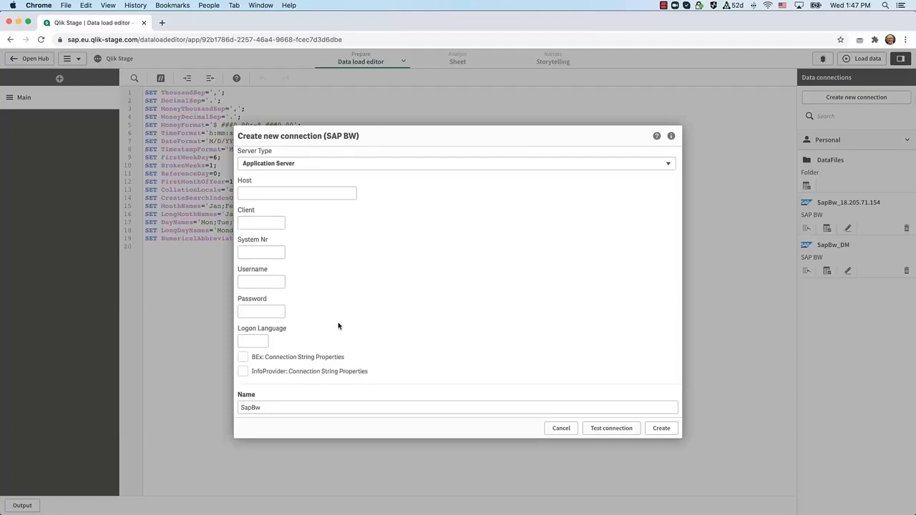
pyautogui.click(243, 357)
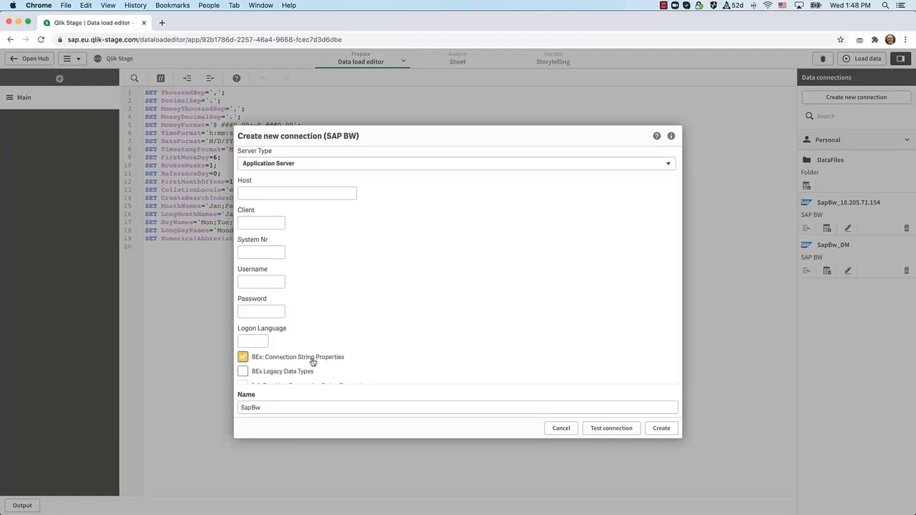
pyautogui.scroll(-1, 314, 362)
pyautogui.click(242, 371)
pyautogui.scroll(-15, 442, 319)
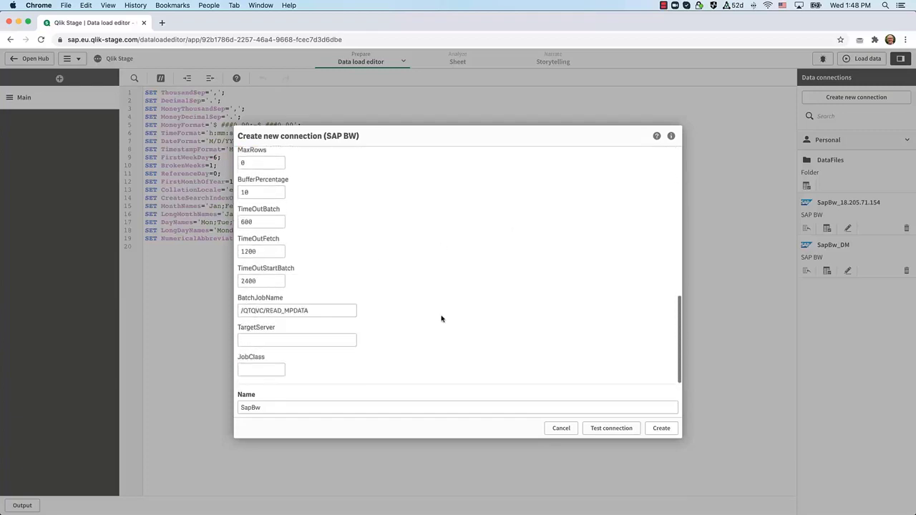
pyautogui.click(661, 428)
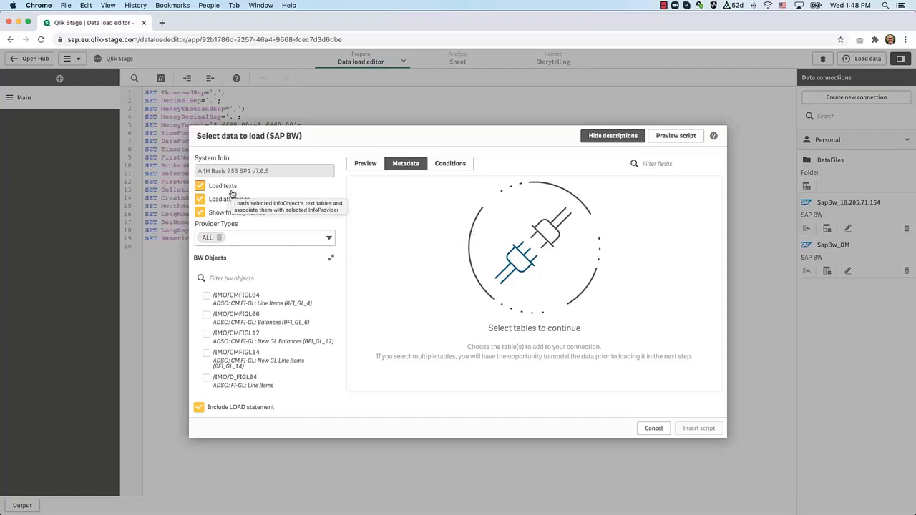
# Step: From Provider Types, add a load condition on the Order Unit field, leaving its value unset
pyautogui.click(328, 240)
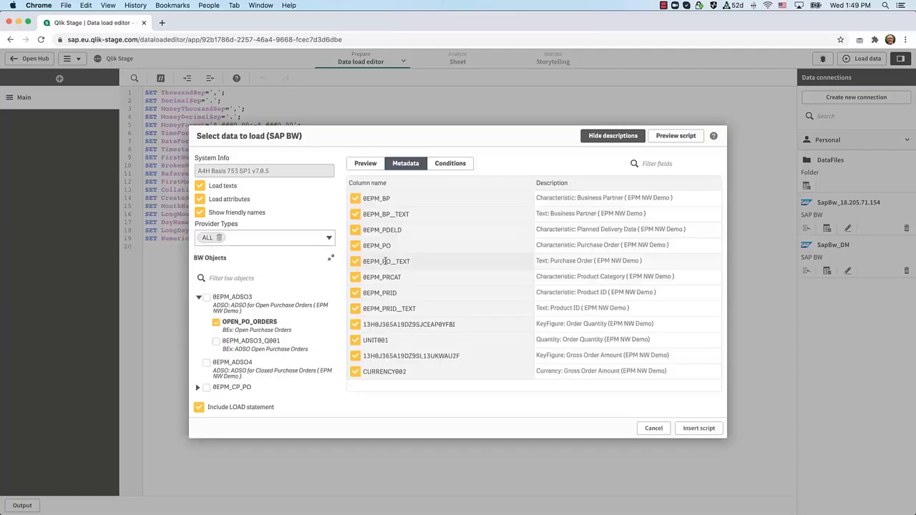
pyautogui.click(440, 164)
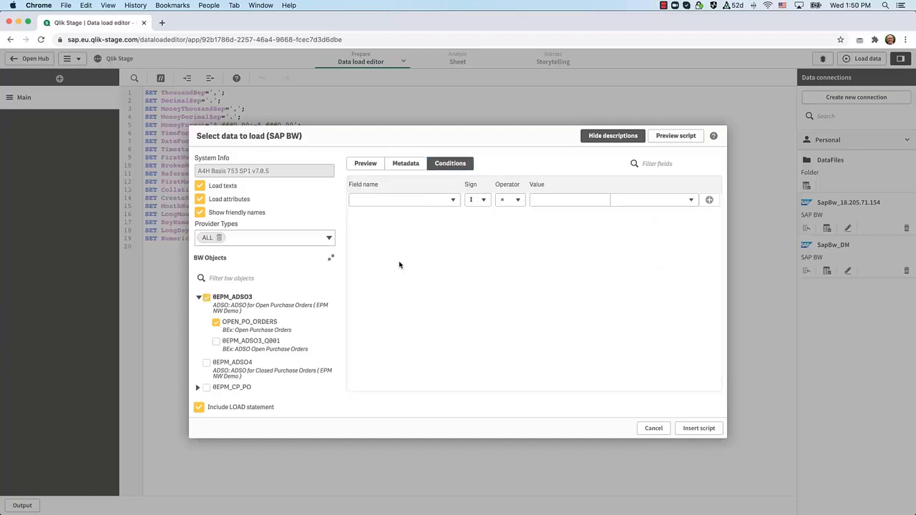
pyautogui.click(452, 201)
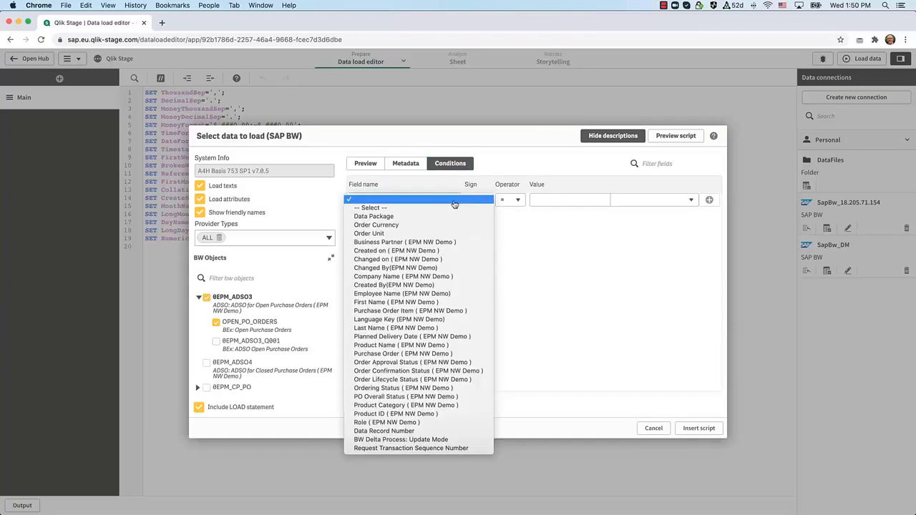
pyautogui.click(387, 234)
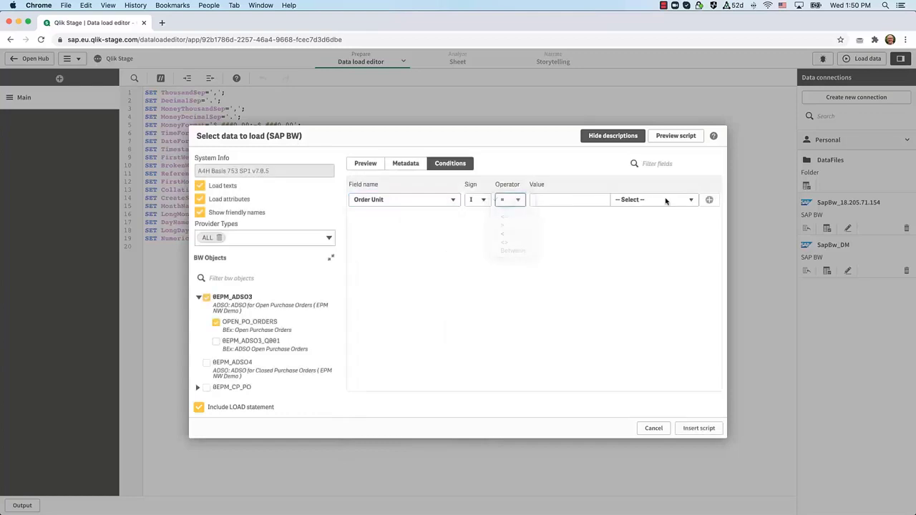
pyautogui.click(687, 202)
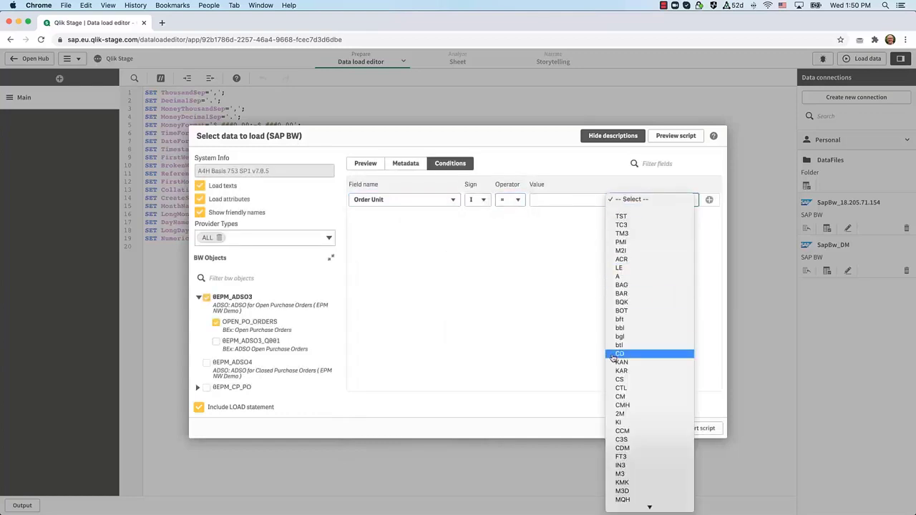
pyautogui.click(548, 157)
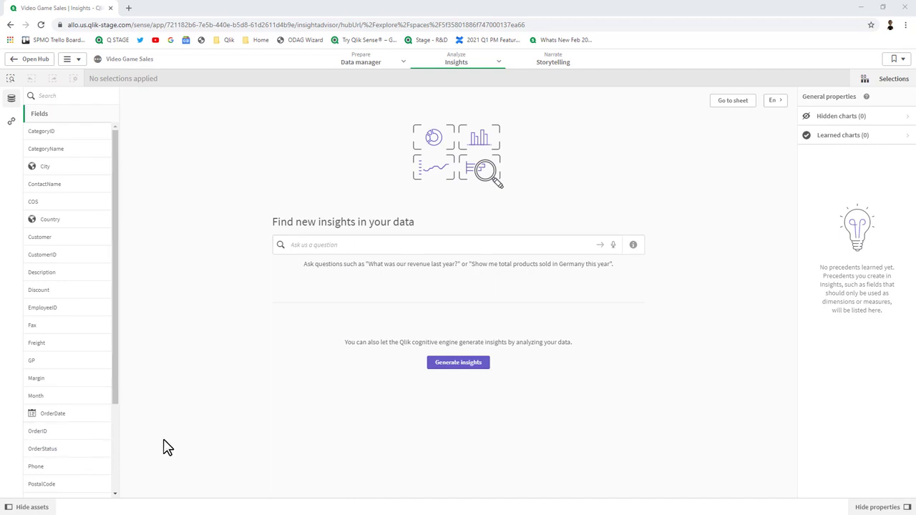
# Step: Ask Insights for 'sales by ProductName'
pyautogui.click(326, 246)
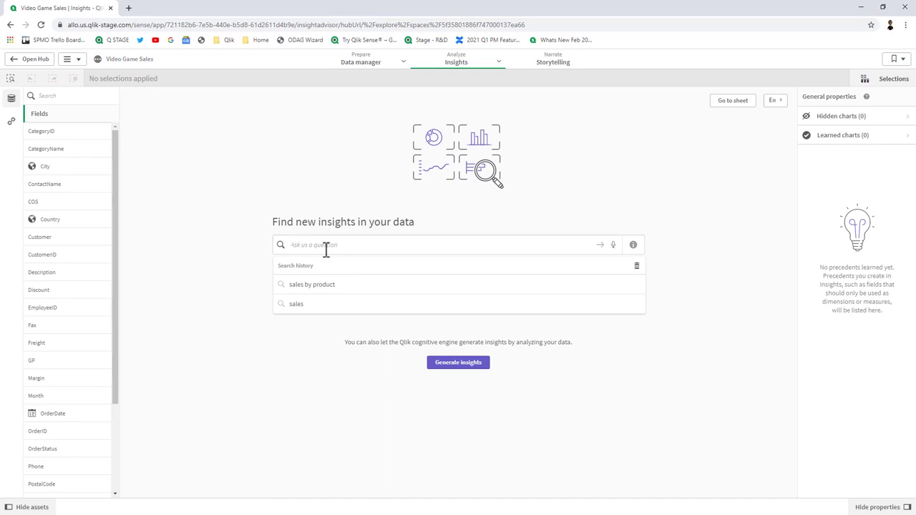
pyautogui.write('sales')
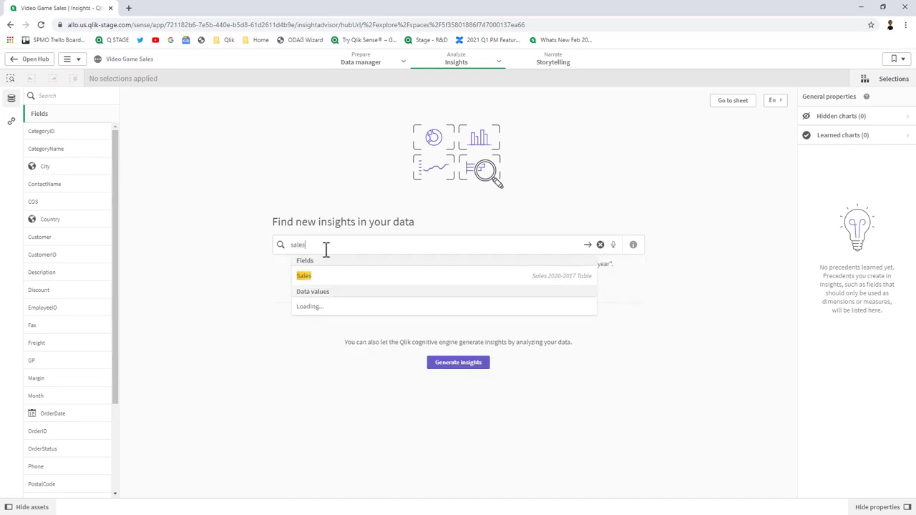
pyautogui.write(' by pro')
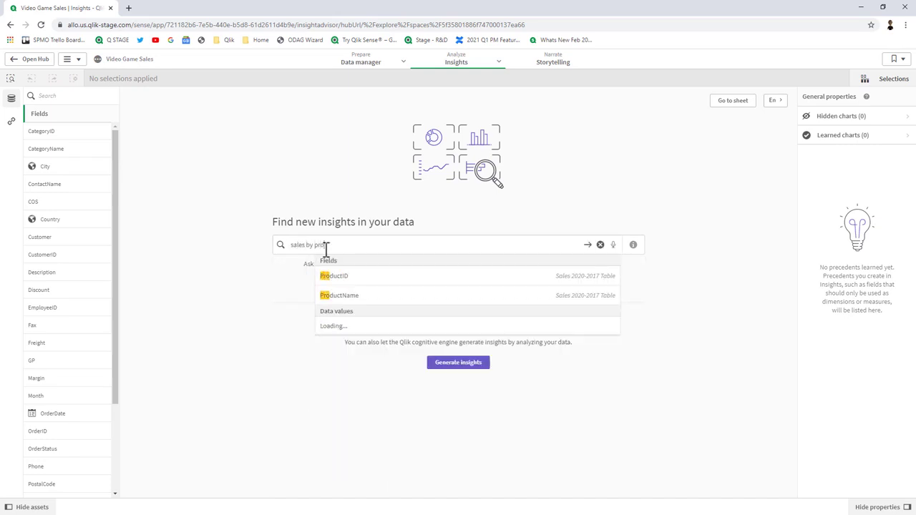
pyautogui.click(344, 298)
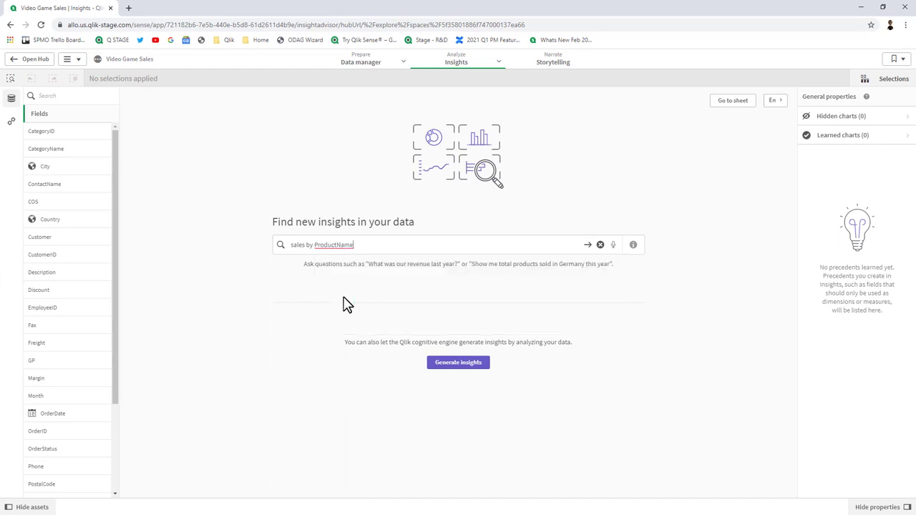
pyautogui.press('Return')
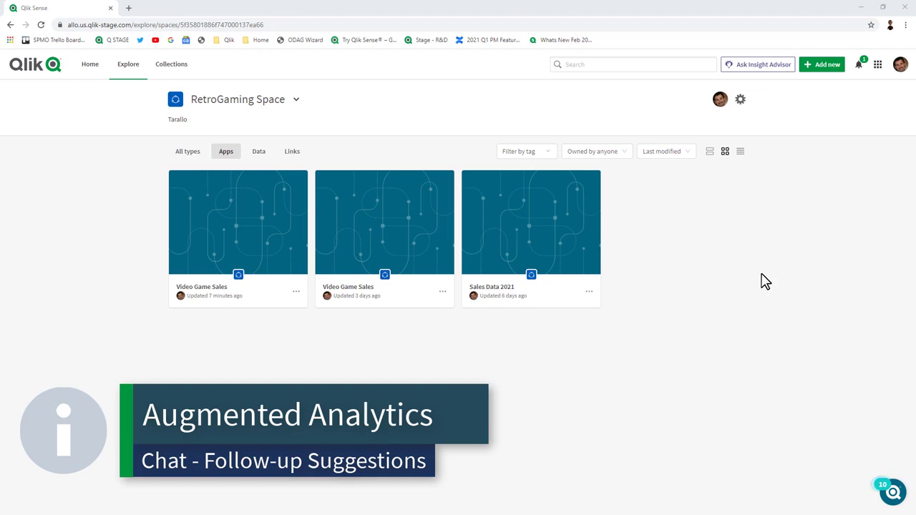
# Step: Ask Insight Advisor Chat for total Sales in Sales Data 2021 and expand the suggested analyses
pyautogui.click(778, 66)
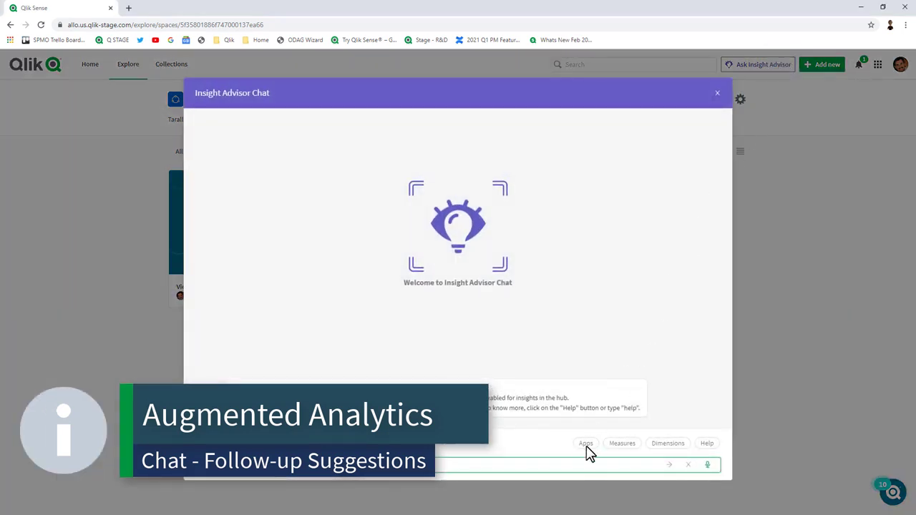
pyautogui.click(584, 451)
pyautogui.click(475, 405)
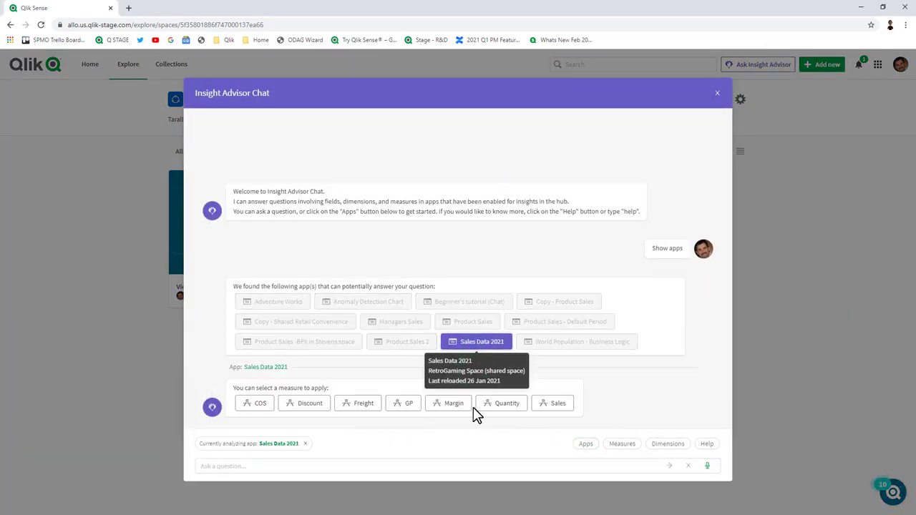
pyautogui.click(554, 405)
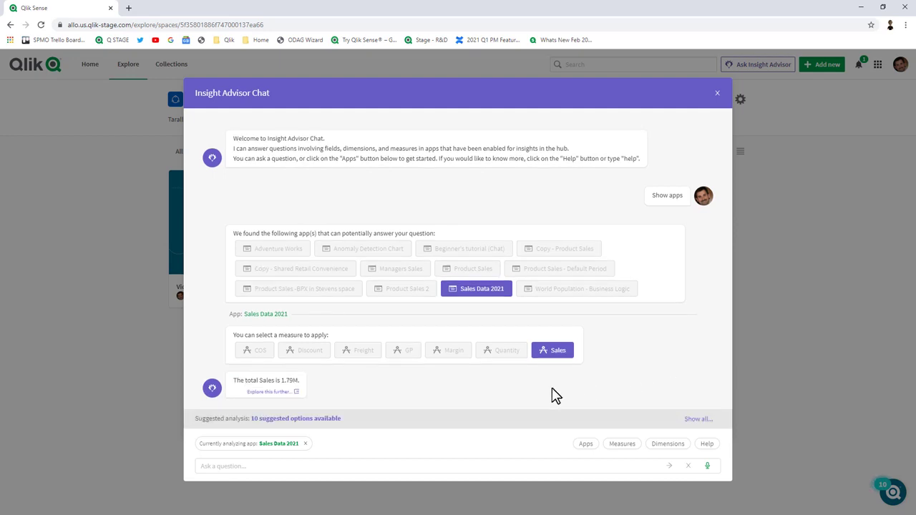
pyautogui.click(326, 419)
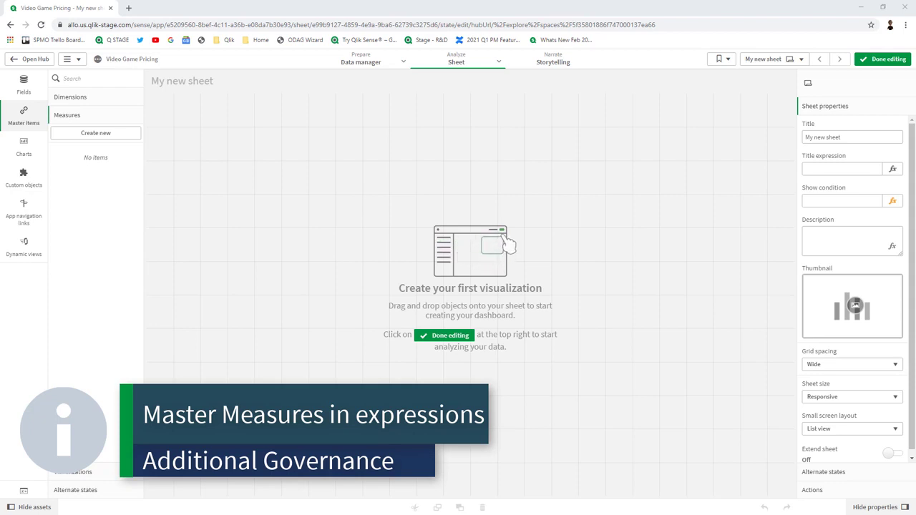
# Step: Create master measure 'Today - price loose' with the pasted SUM expression and add it as a KPI
pyautogui.click(116, 136)
pyautogui.click(363, 170)
pyautogui.click(363, 170)
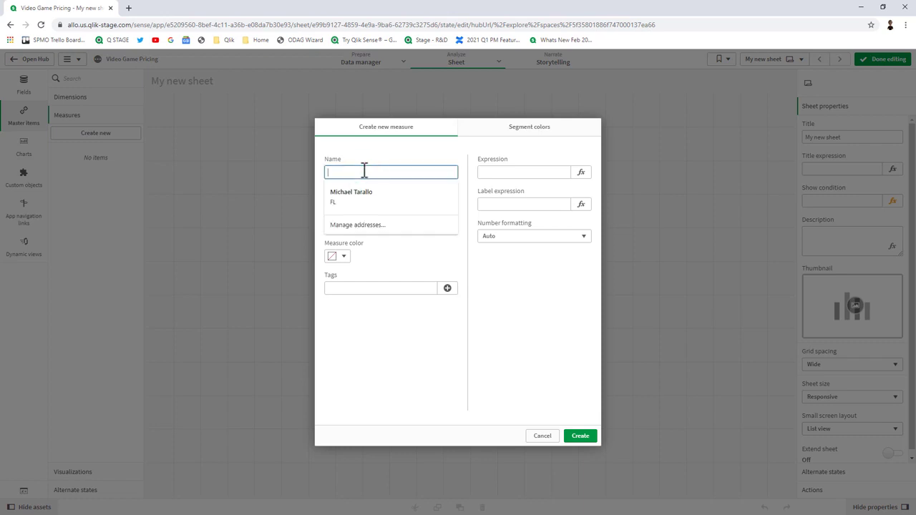
pyautogui.write('Today - price')
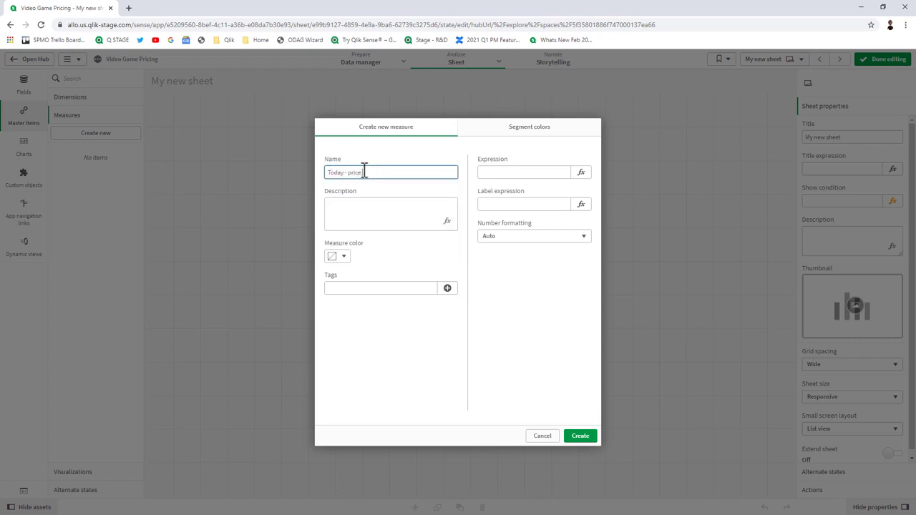
pyautogui.write(' loose')
pyautogui.click(581, 173)
pyautogui.write("SUM({<LoadDate={'$(=Today())'},Condition={Loose}>}[Loose Price])")
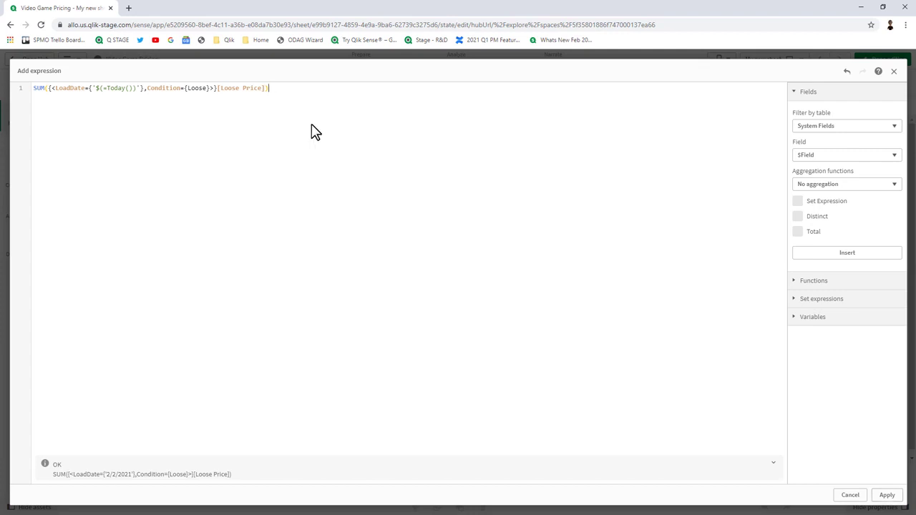
pyautogui.click(884, 494)
pyautogui.click(579, 437)
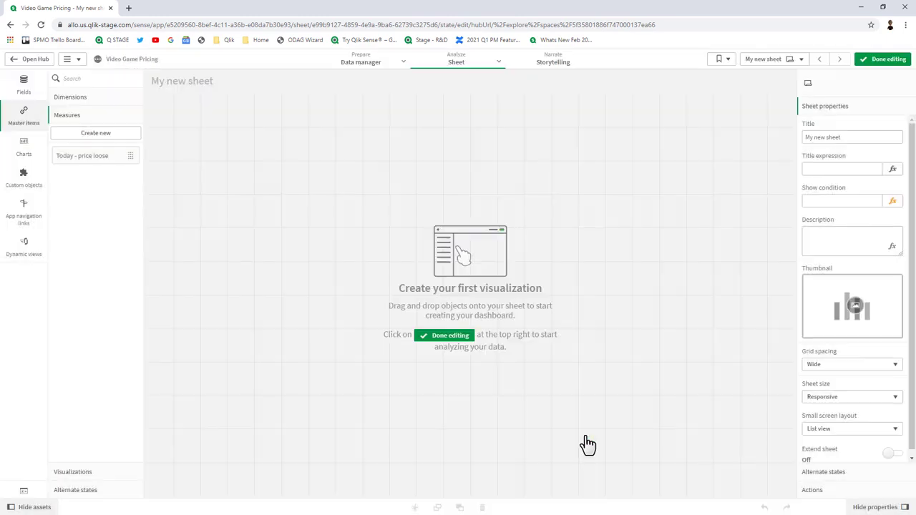
pyautogui.moveTo(106, 159); pyautogui.dragTo(241, 137)
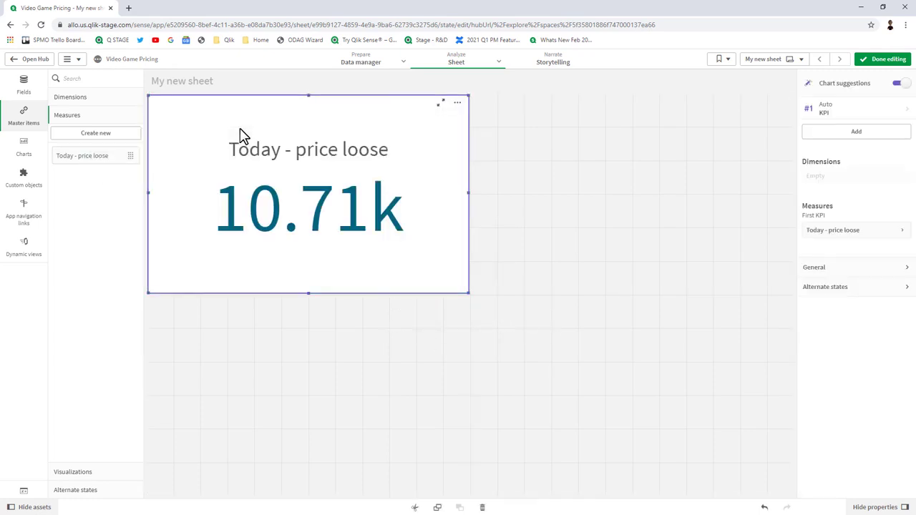
# Step: Duplicate the Today - price loose measure and trim 'loose (1)' from the copy's name
pyautogui.rightClick(91, 158)
pyautogui.click(113, 164)
pyautogui.rightClick(101, 182)
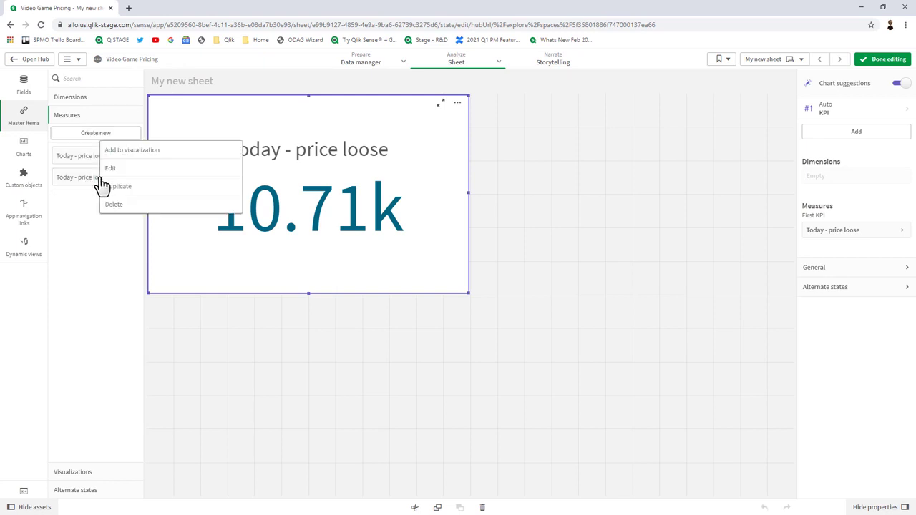
pyautogui.click(111, 170)
pyautogui.click(361, 174)
pyautogui.moveTo(362, 174); pyautogui.dragTo(443, 187)
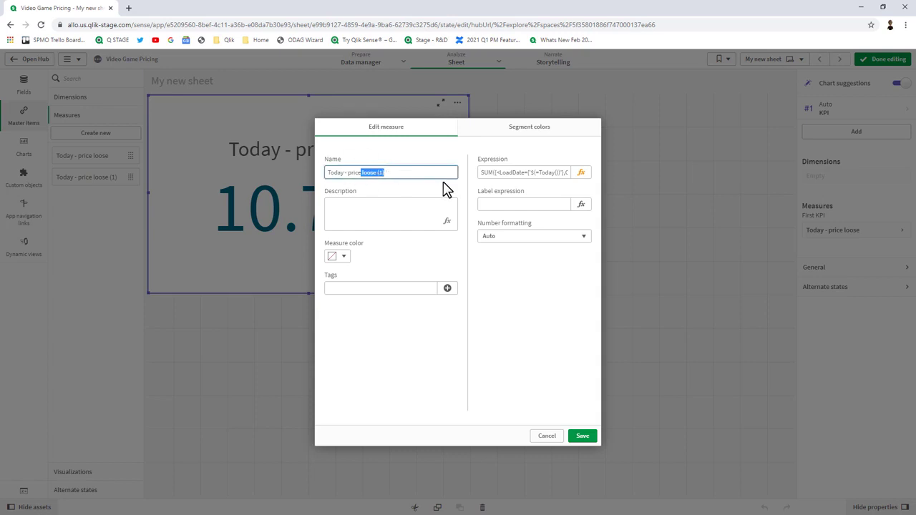
pyautogui.press('BackSpace')
# Step: Change the copy's expression to sum CIB Price for CIB, save it as Today - price CIB, and place its KPI beside the first
pyautogui.click(581, 174)
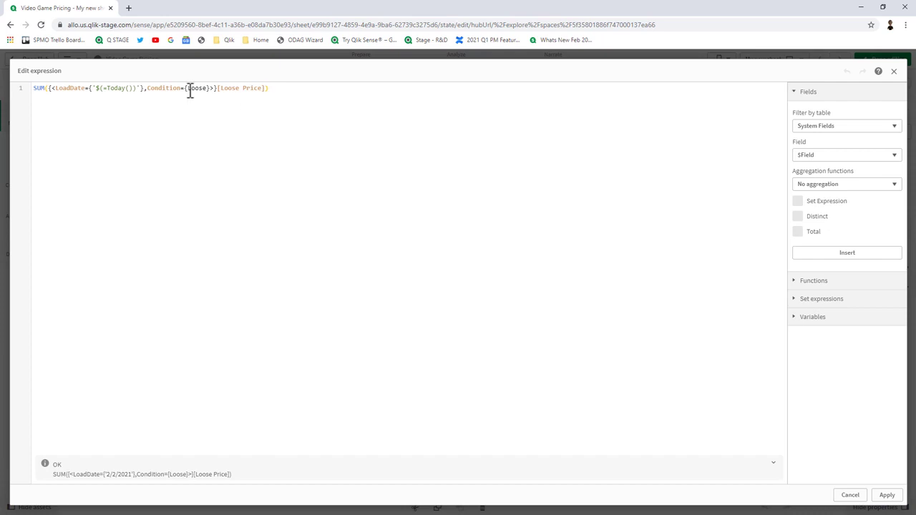
pyautogui.click(190, 92)
pyautogui.write('CIB')
pyautogui.press('Delete')
pyautogui.press('Delete')
pyautogui.press('Delete')
pyautogui.press('Delete')
pyautogui.press('Delete')
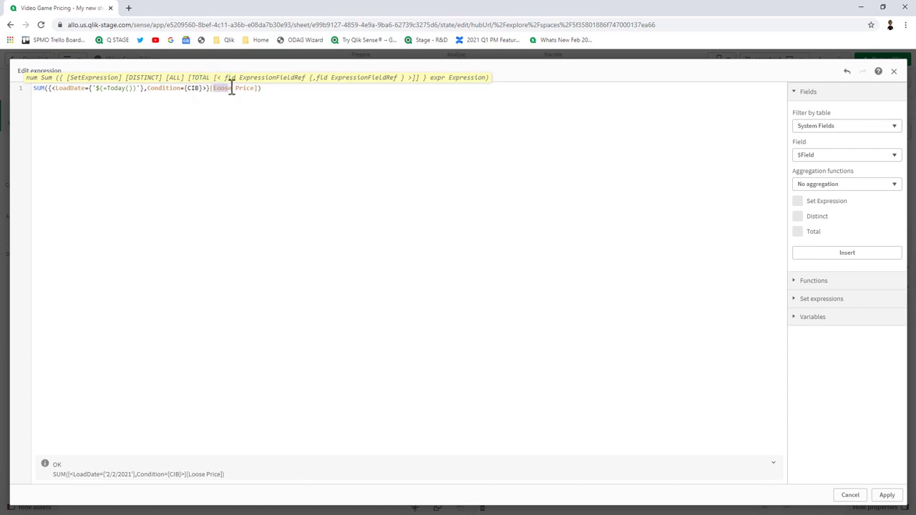
pyautogui.moveTo(215, 87); pyautogui.dragTo(233, 88)
pyautogui.write('S')
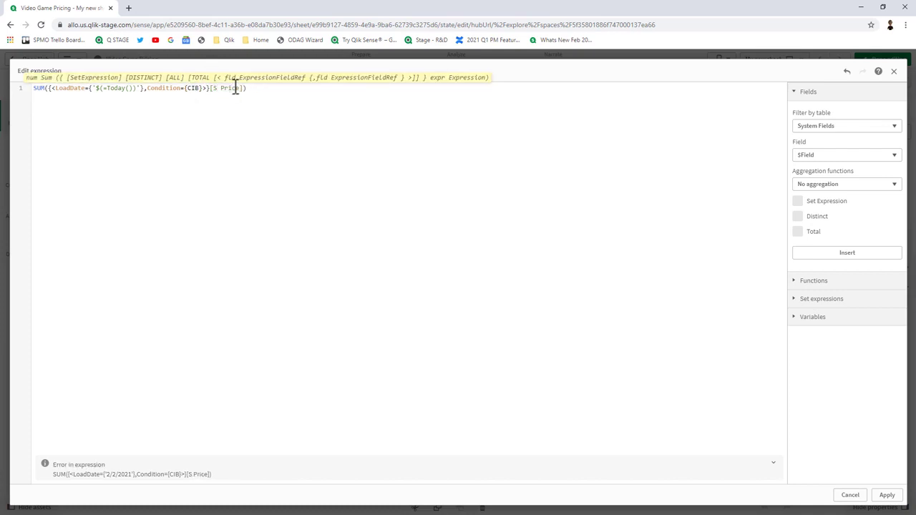
pyautogui.write('IB')
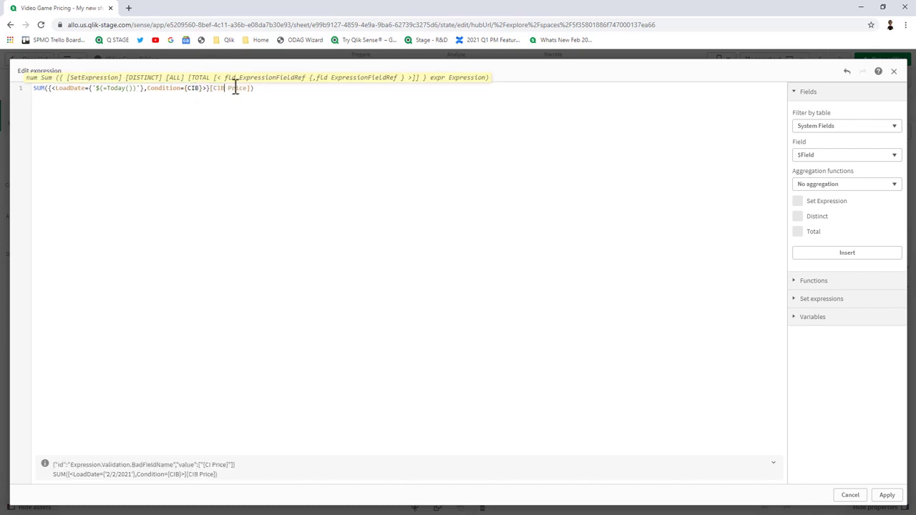
pyautogui.click(222, 136)
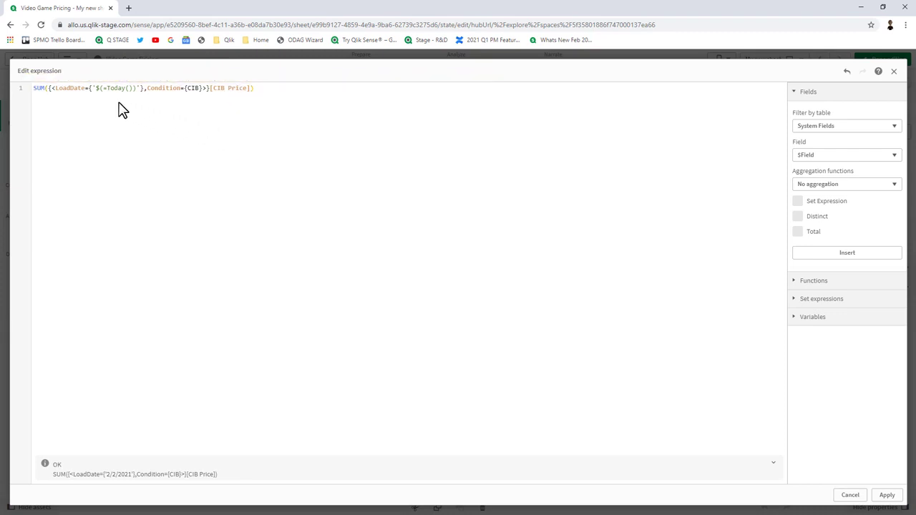
pyautogui.click(884, 495)
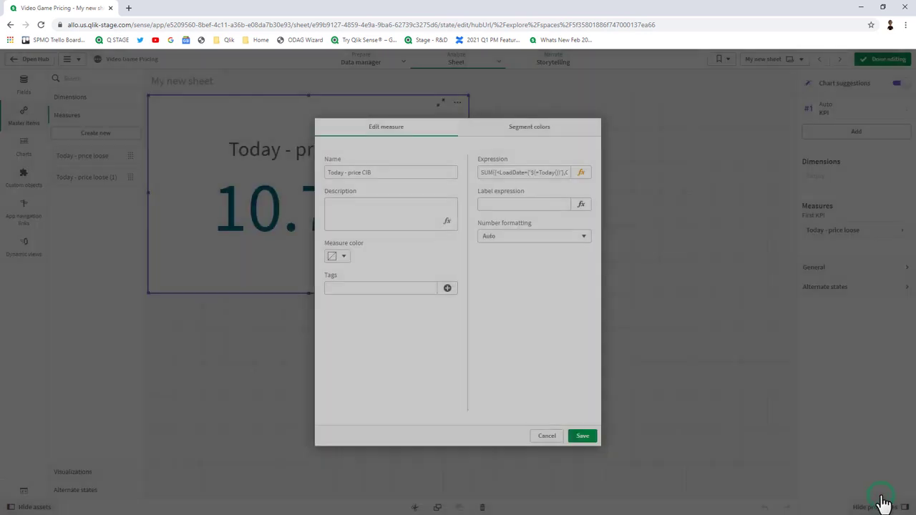
pyautogui.click(586, 437)
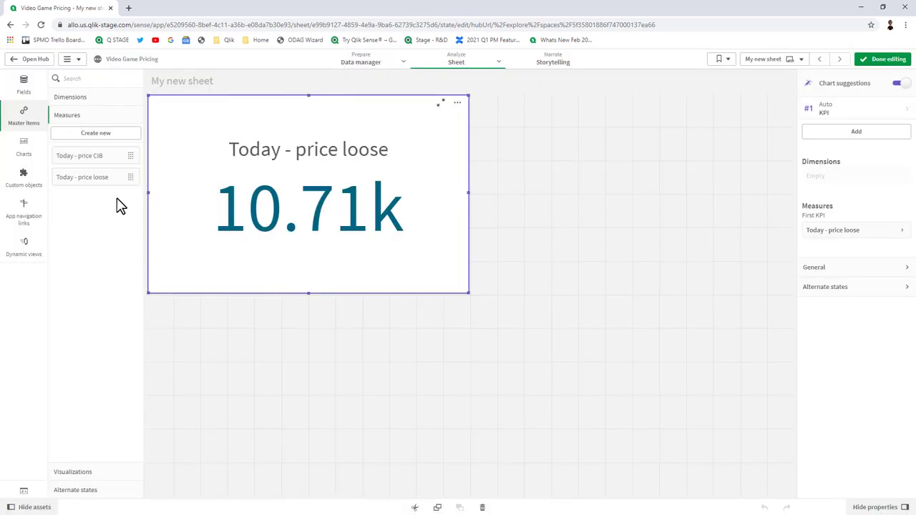
pyautogui.moveTo(98, 158); pyautogui.dragTo(601, 178)
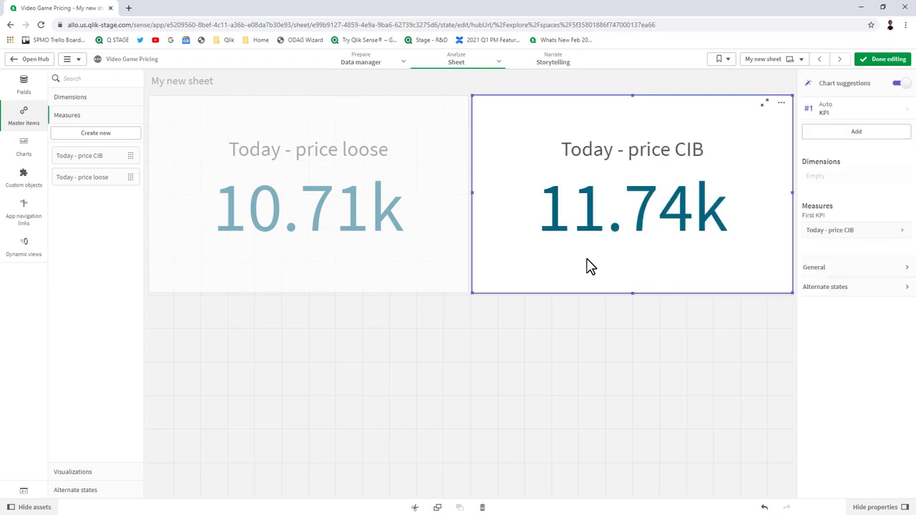
pyautogui.click(417, 342)
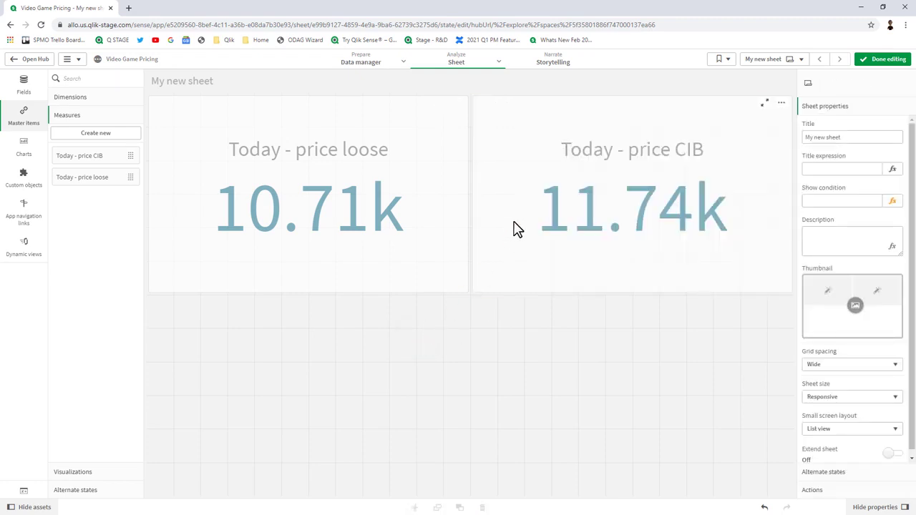
# Step: Start a master measure named Total Collection with expression Today - price CIB + Today - price loose
pyautogui.click(111, 133)
pyautogui.click(343, 175)
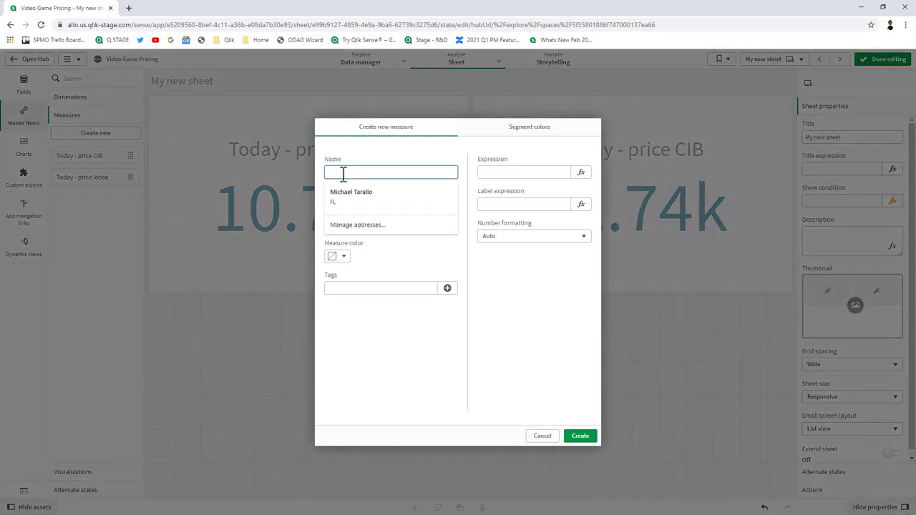
pyautogui.write('Total')
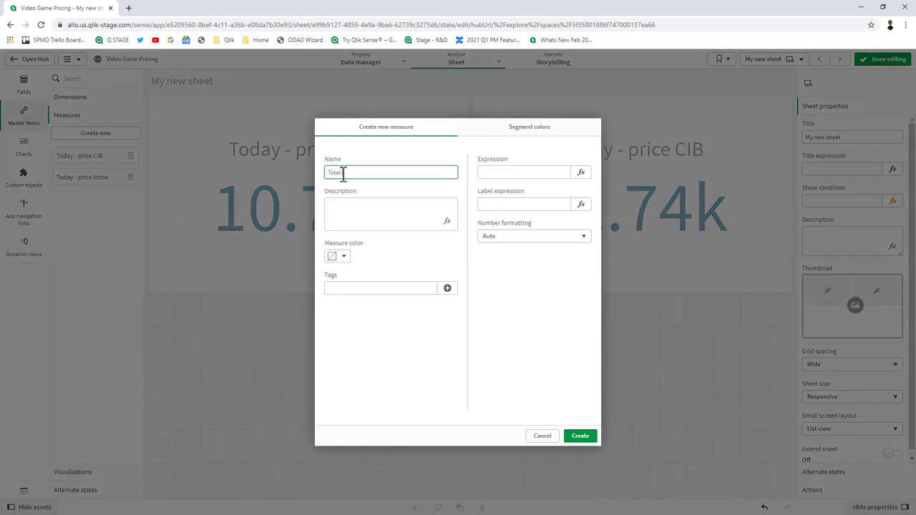
pyautogui.write(' Collection Value')
pyautogui.click(581, 171)
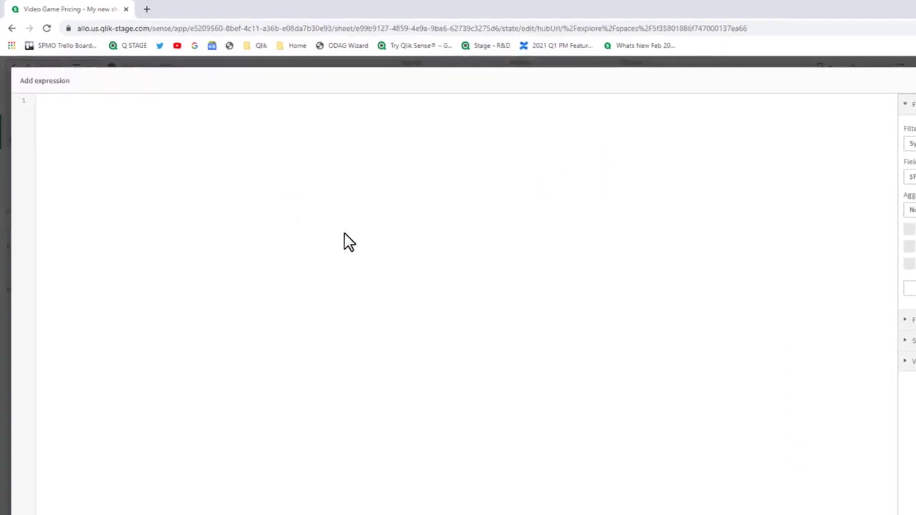
pyautogui.write('to')
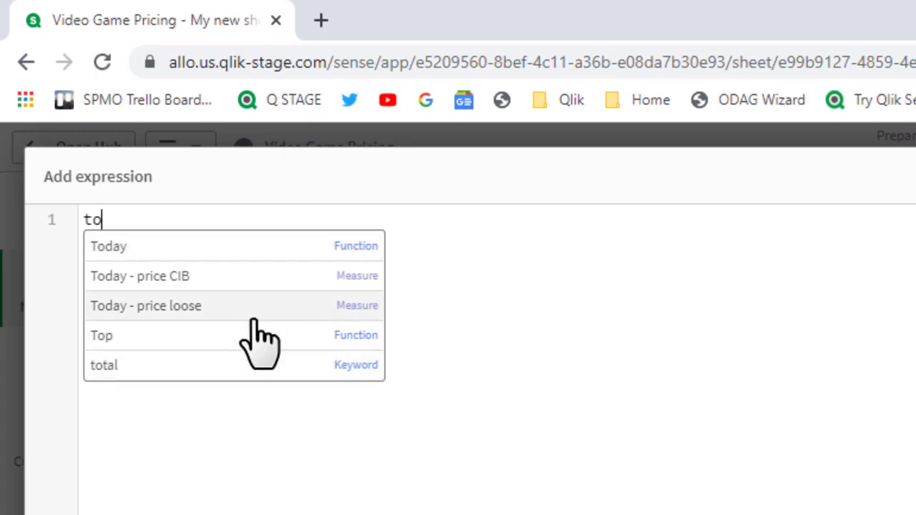
pyautogui.write('d')
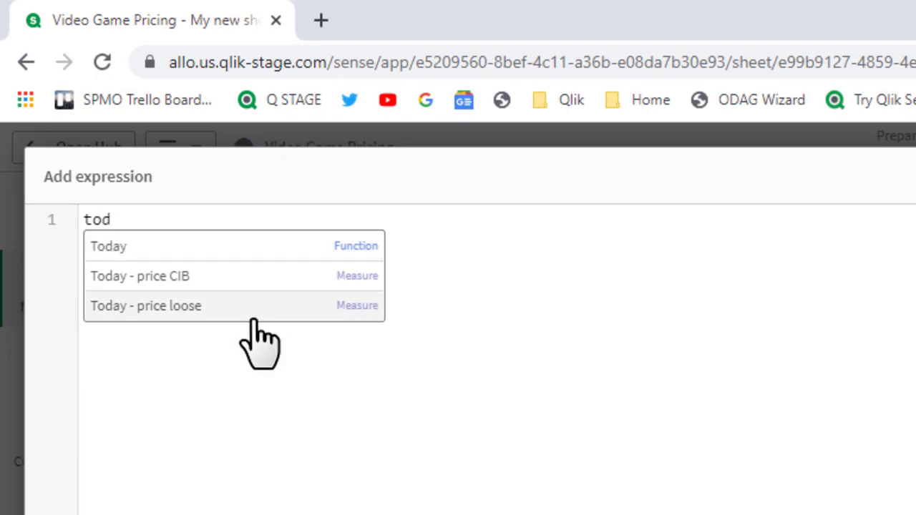
pyautogui.click(304, 281)
pyautogui.write('+ ')
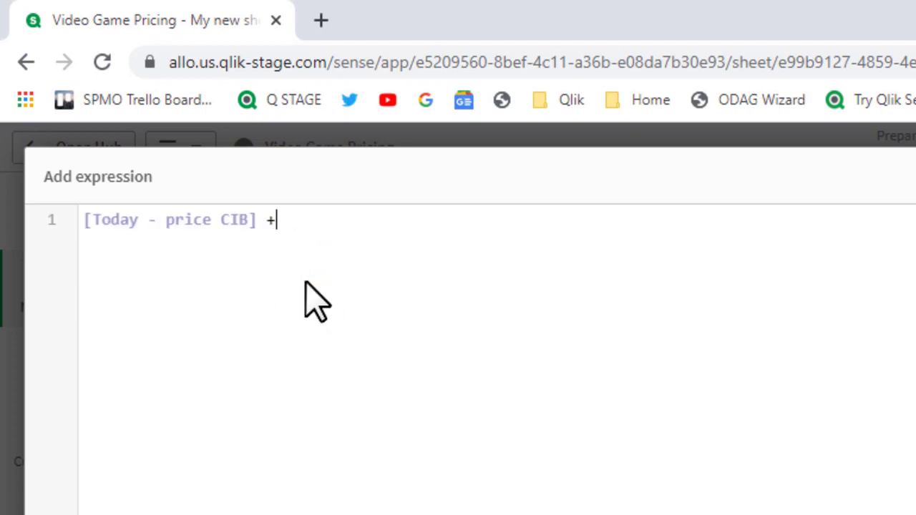
pyautogui.write('tod')
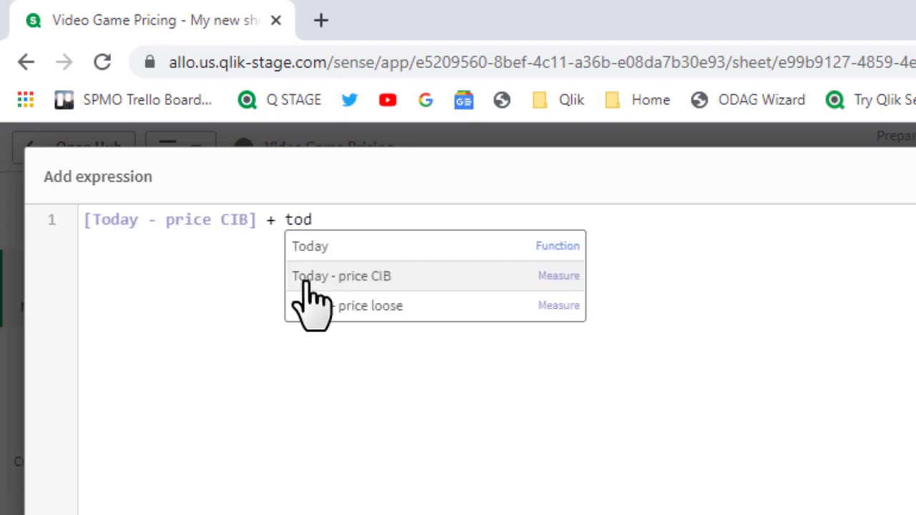
pyautogui.click(351, 304)
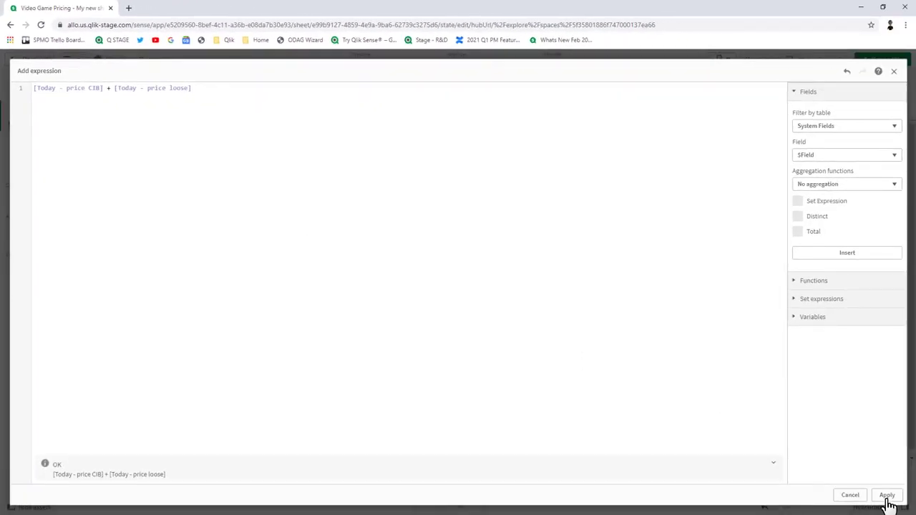
pyautogui.click(886, 496)
# Step: Format the measure as Money, create it, and drag Total Collection Value onto the sheet
pyautogui.click(565, 240)
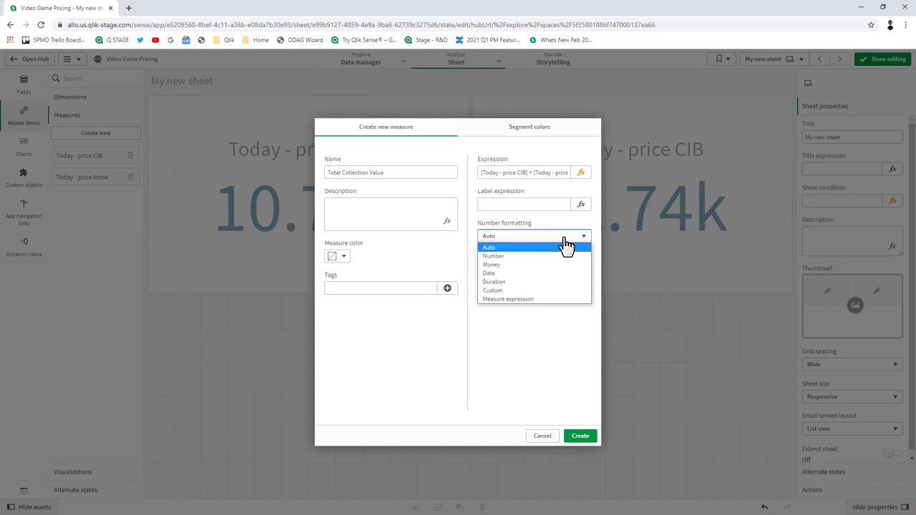
pyautogui.click(545, 264)
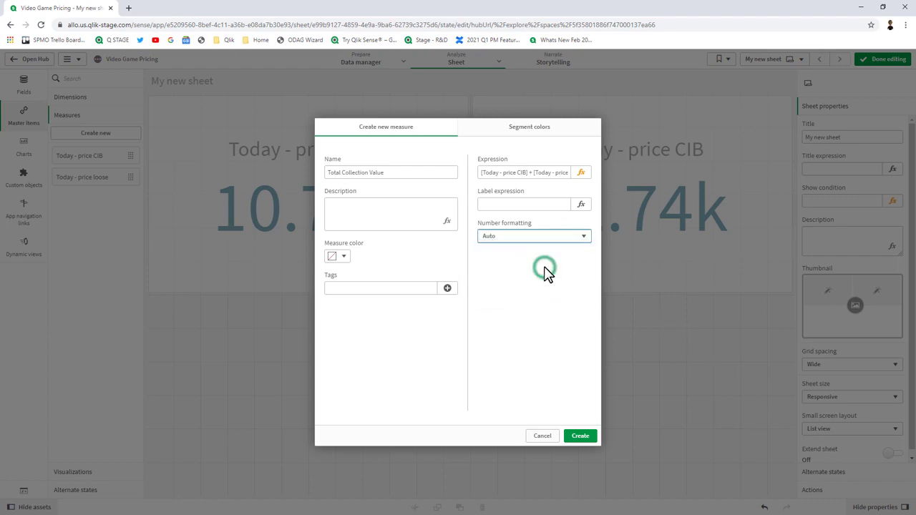
pyautogui.click(591, 438)
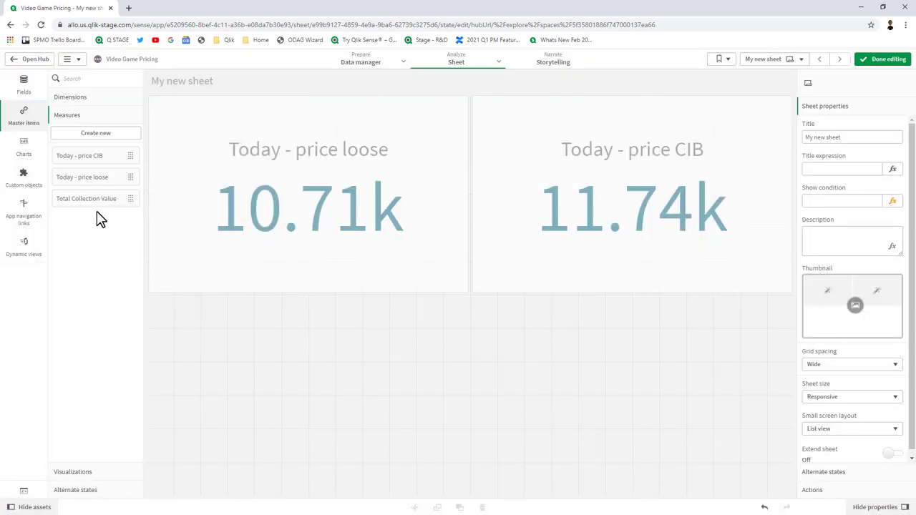
pyautogui.moveTo(85, 200); pyautogui.dragTo(304, 400)
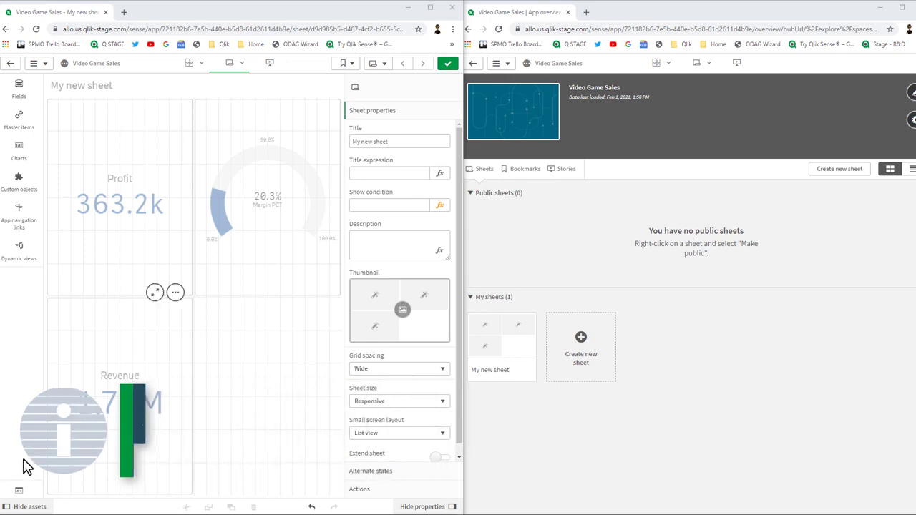
# Step: Set My new sheet's show condition to 0 in Sheet properties
pyautogui.click(267, 417)
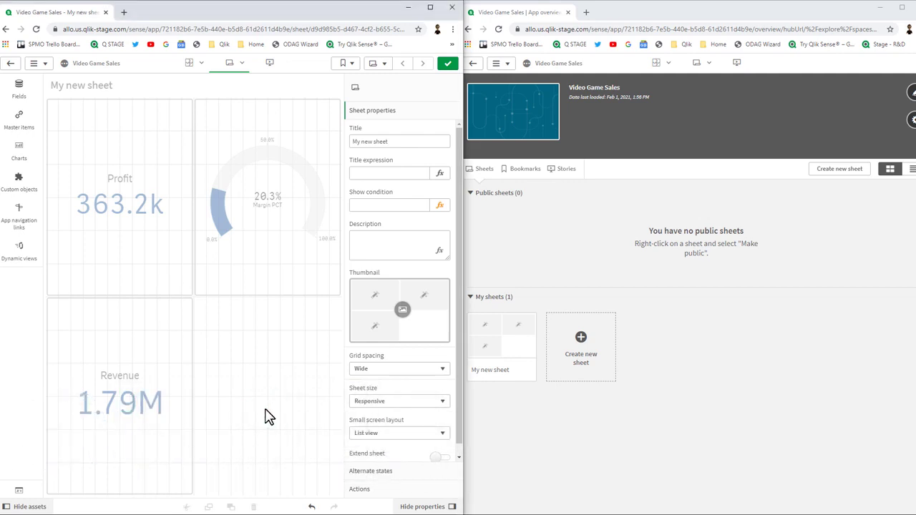
pyautogui.click(266, 417)
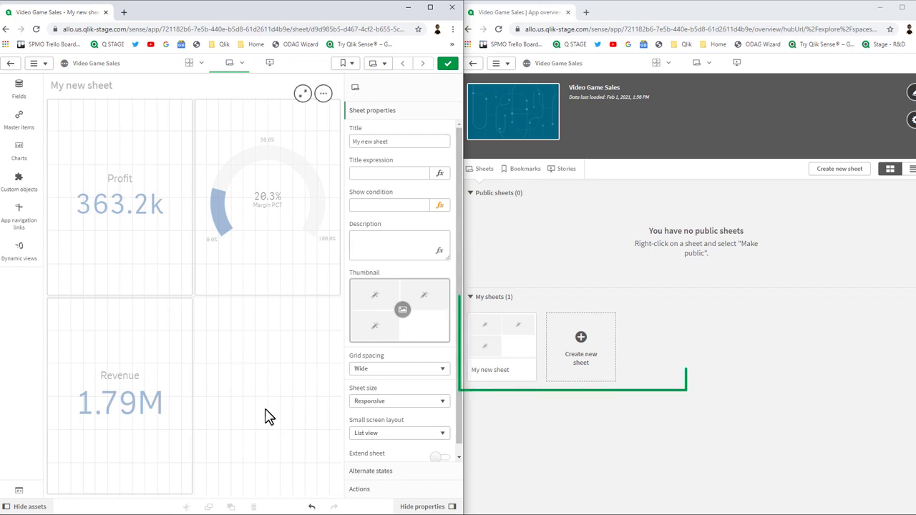
pyautogui.click(397, 205)
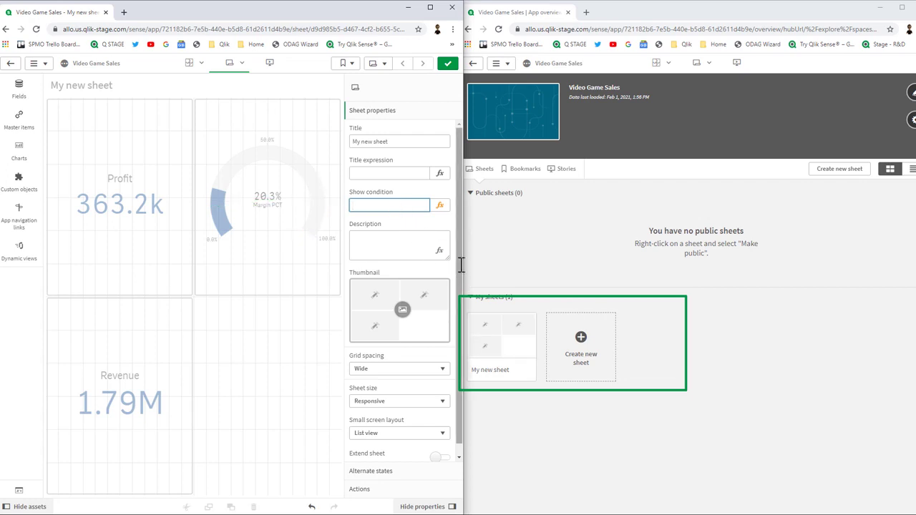
pyautogui.write('0')
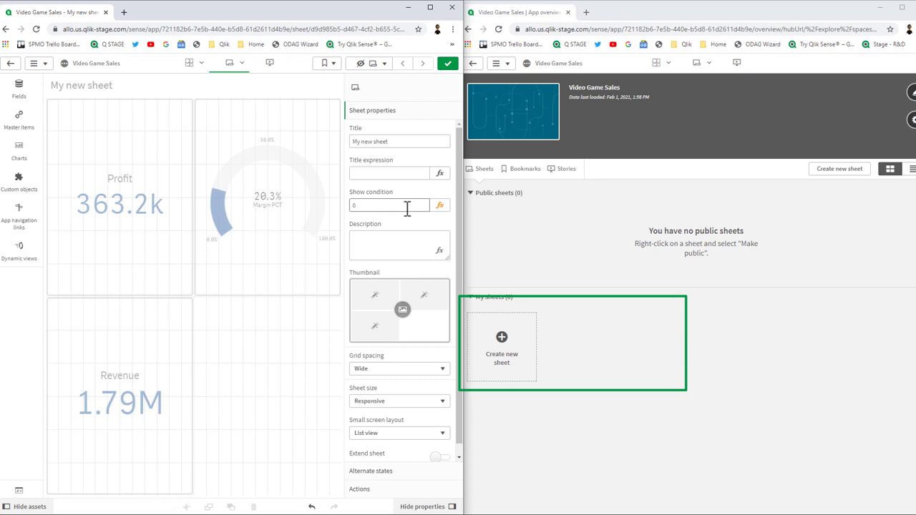
pyautogui.click(593, 410)
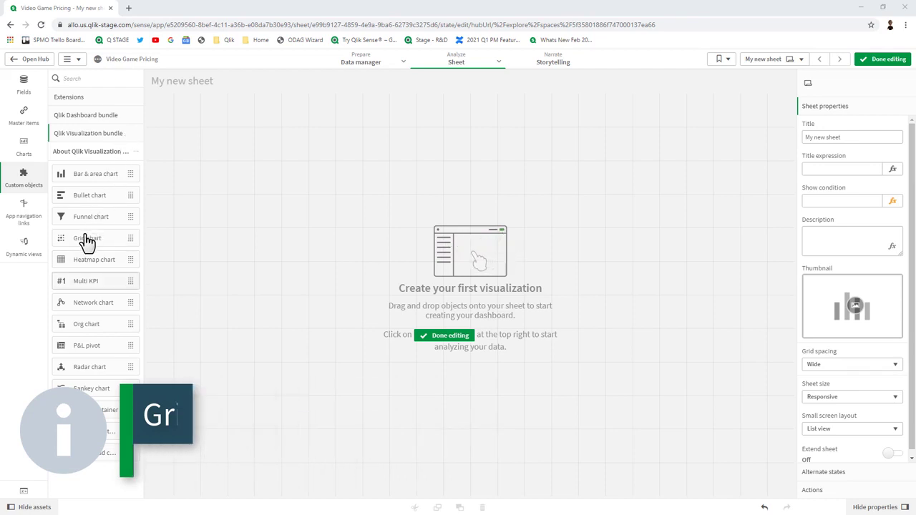
# Step: Drag a Grid chart from the Qlik Visualization bundle onto the sheet and stretch it to fill the sheet
pyautogui.moveTo(87, 241); pyautogui.dragTo(293, 239)
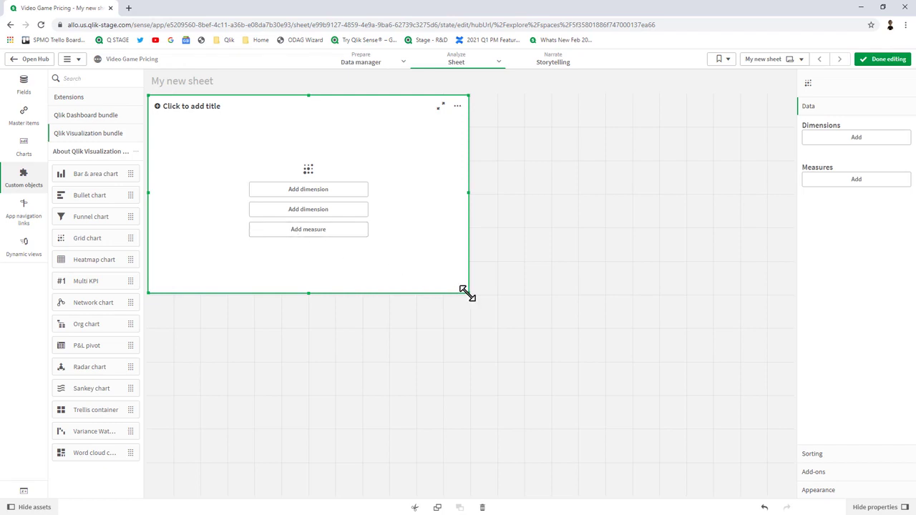
pyautogui.moveTo(468, 294); pyautogui.dragTo(789, 492)
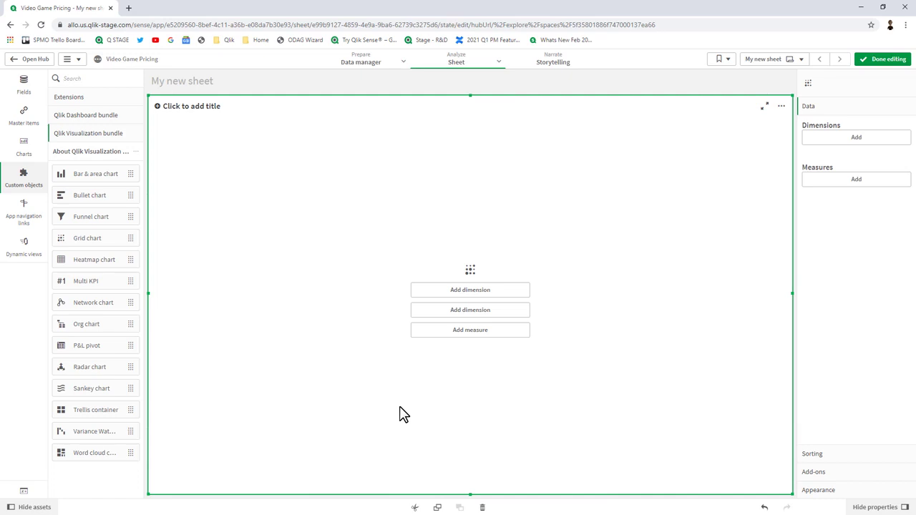
# Step: Give the grid chart measure All Time - Total Collection Value and dimensions LoadDate and Platform
pyautogui.click(472, 333)
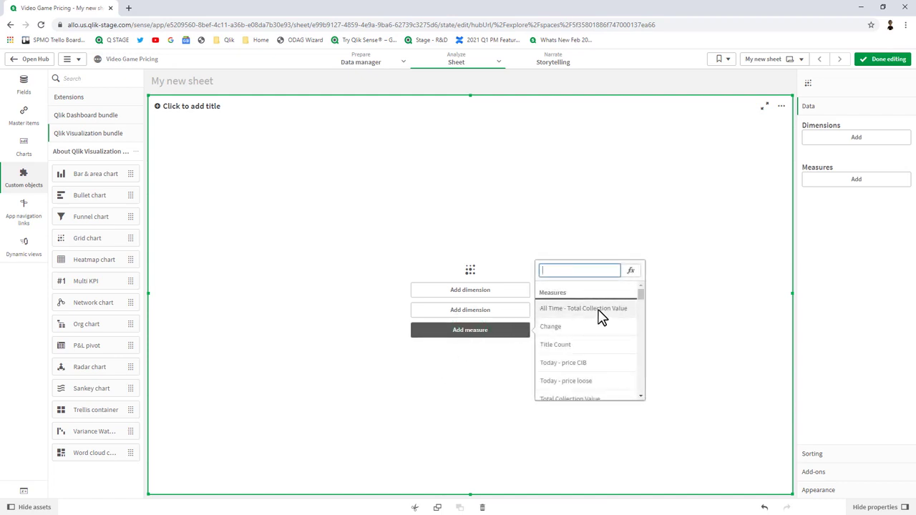
pyautogui.click(601, 318)
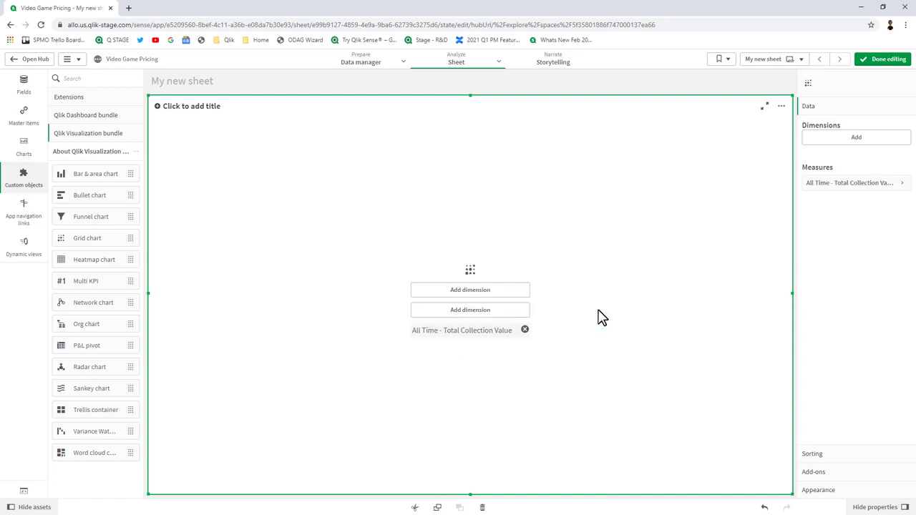
pyautogui.click(492, 316)
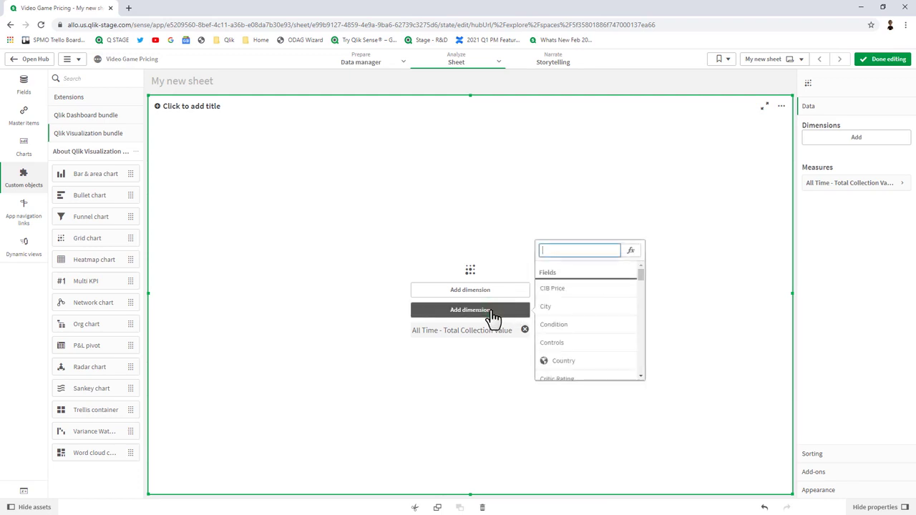
pyautogui.write('lo')
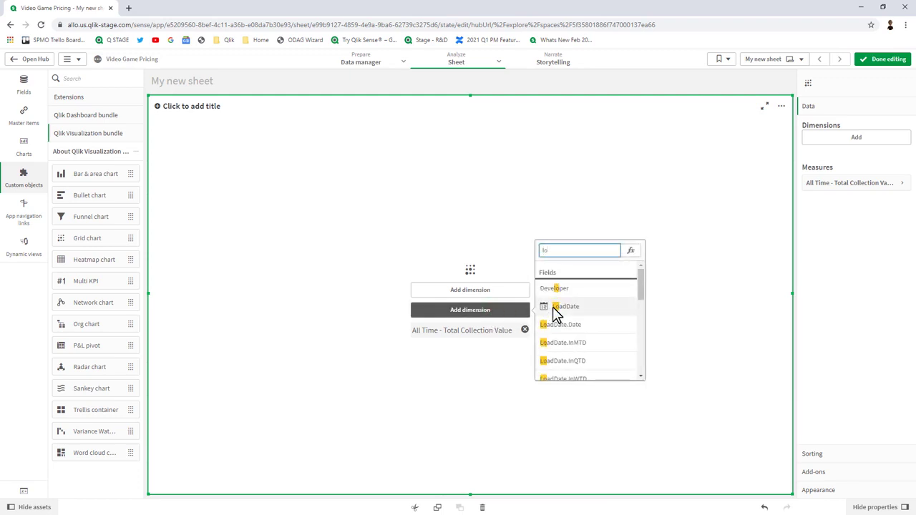
pyautogui.click(558, 307)
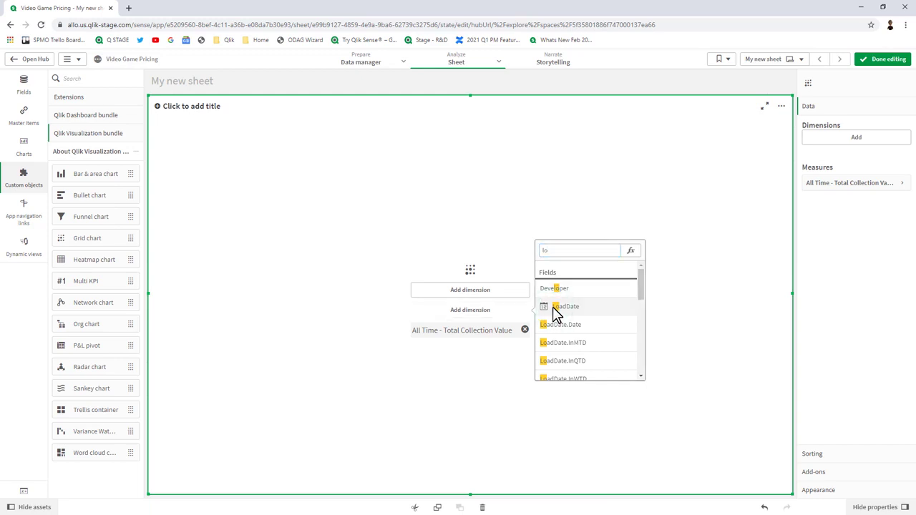
pyautogui.click(503, 315)
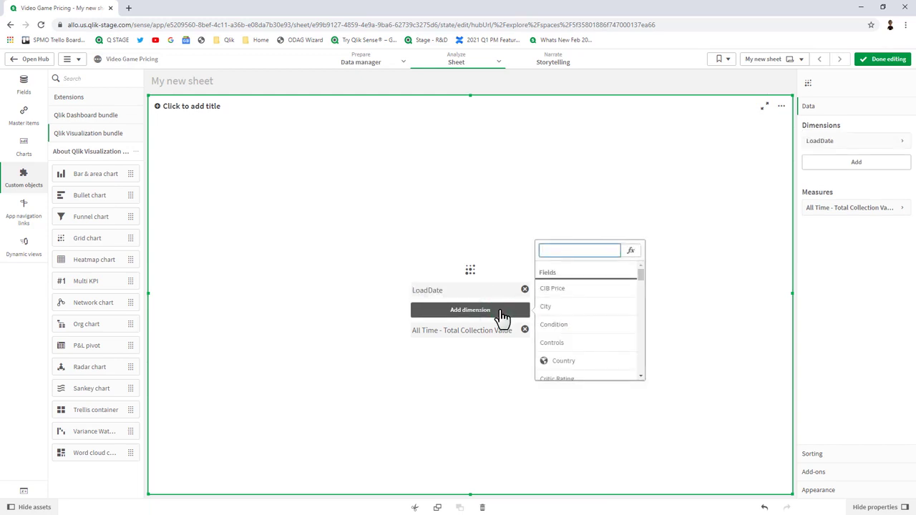
pyautogui.write('pla')
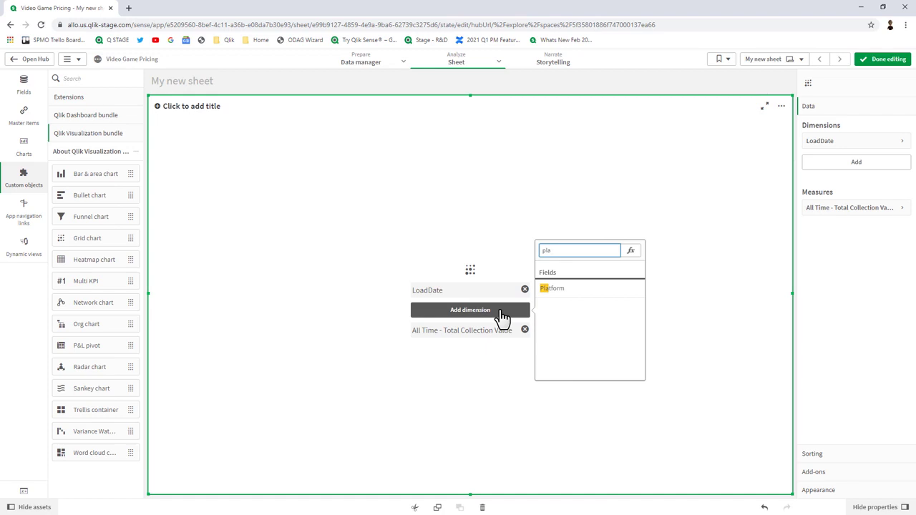
pyautogui.click(556, 293)
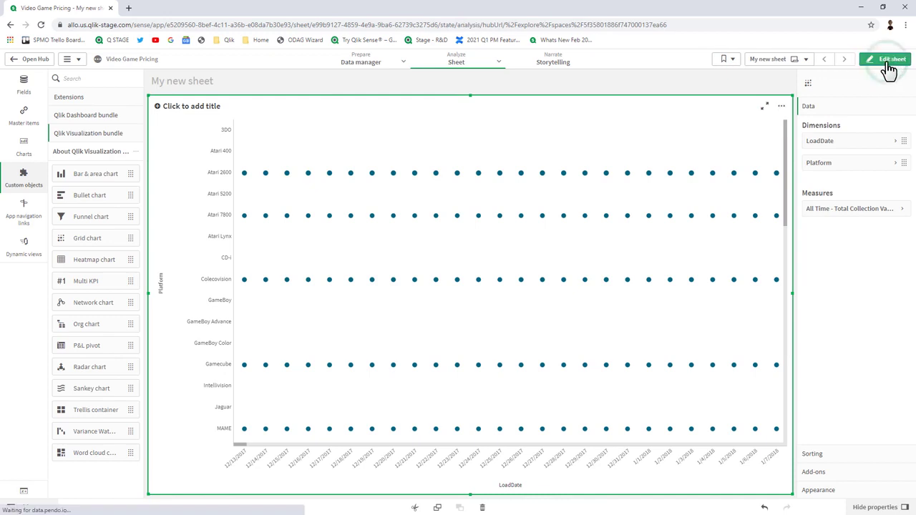
# Step: Exit edit mode and scroll the grid chart through more platforms and load dates into late 2020
pyautogui.click(890, 58)
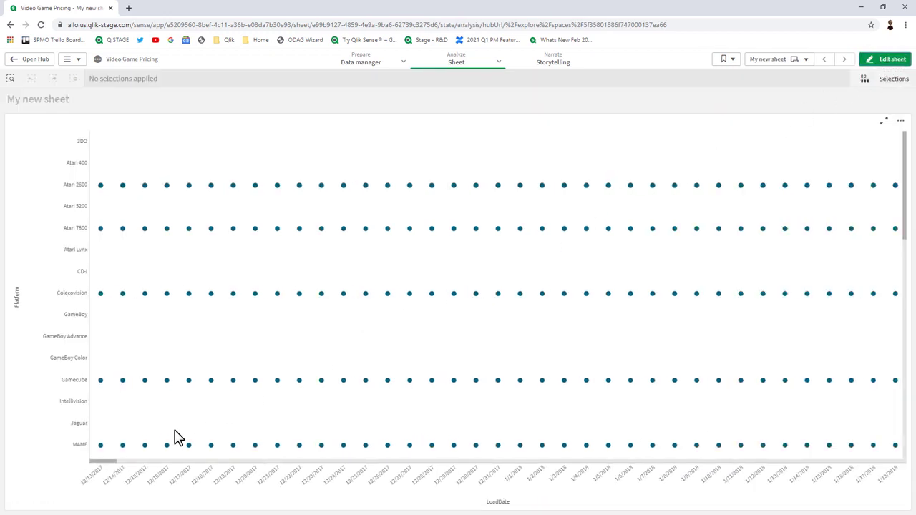
pyautogui.moveTo(112, 462); pyautogui.dragTo(630, 477)
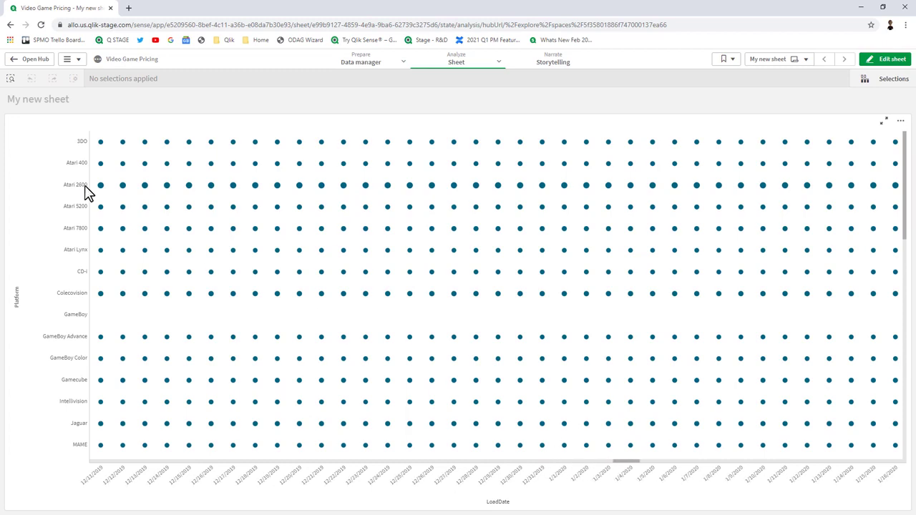
pyautogui.scroll(-5, 198, 298)
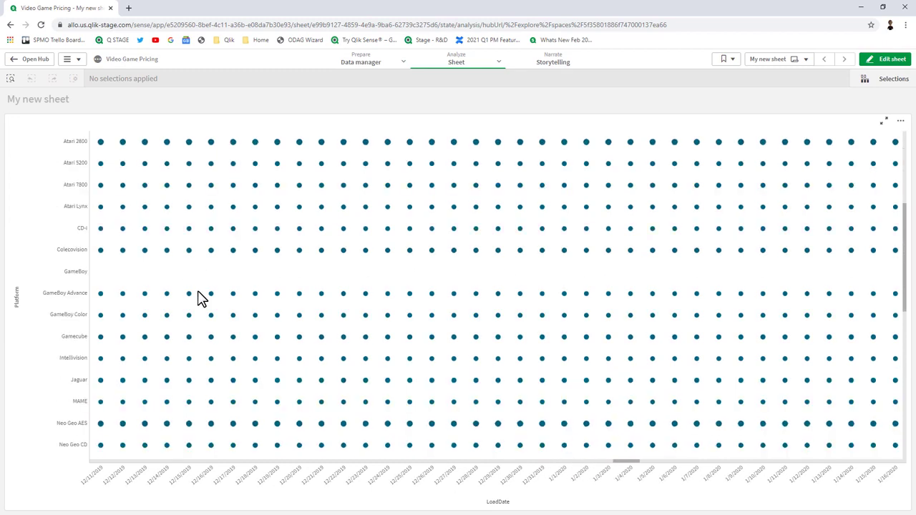
pyautogui.scroll(-1, 199, 298)
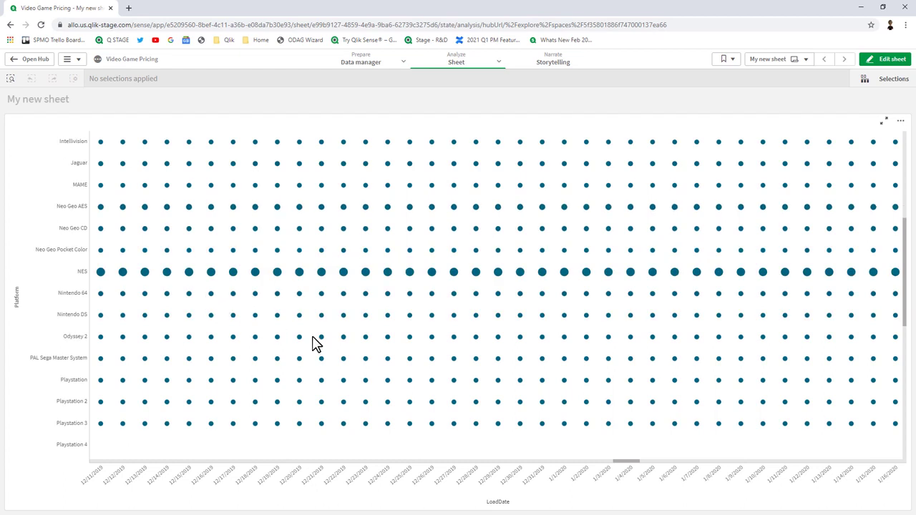
pyautogui.moveTo(623, 462); pyautogui.dragTo(844, 462)
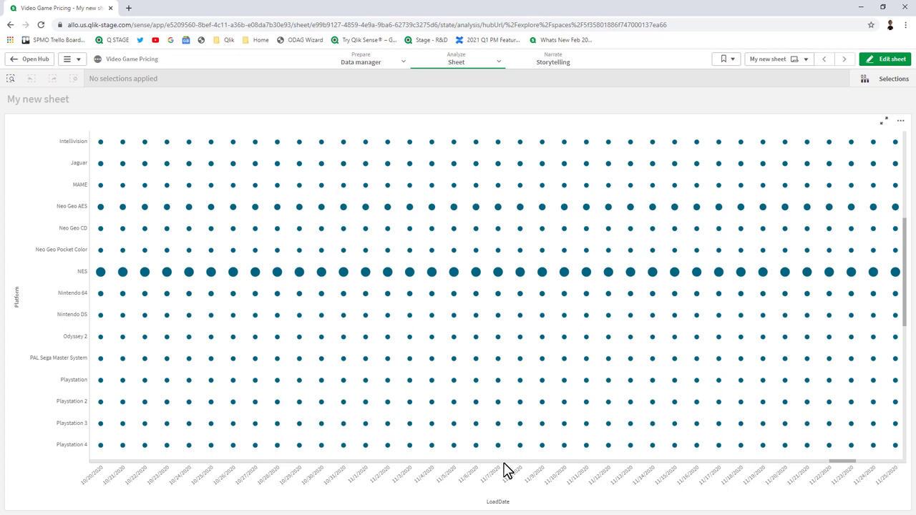
pyautogui.moveTo(845, 462); pyautogui.dragTo(897, 465)
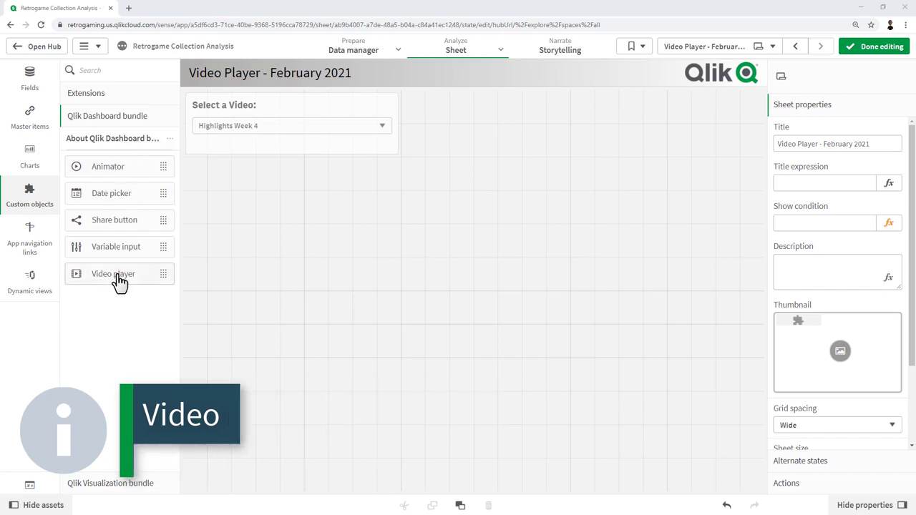
# Step: Add a Video player from the Qlik Dashboard bundle, resize it to fill the sheet, and bring up Add URL
pyautogui.moveTo(116, 279); pyautogui.dragTo(390, 254)
pyautogui.moveTo(467, 286); pyautogui.dragTo(769, 499)
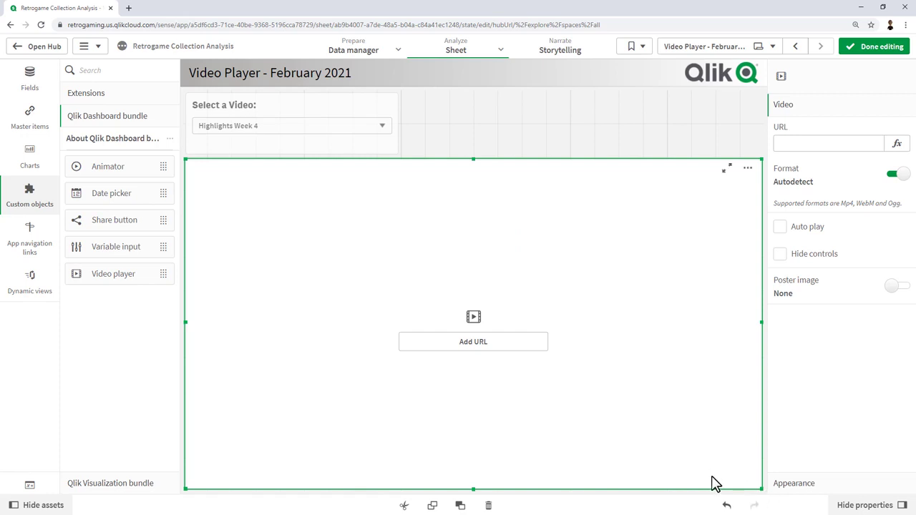
pyautogui.click(506, 351)
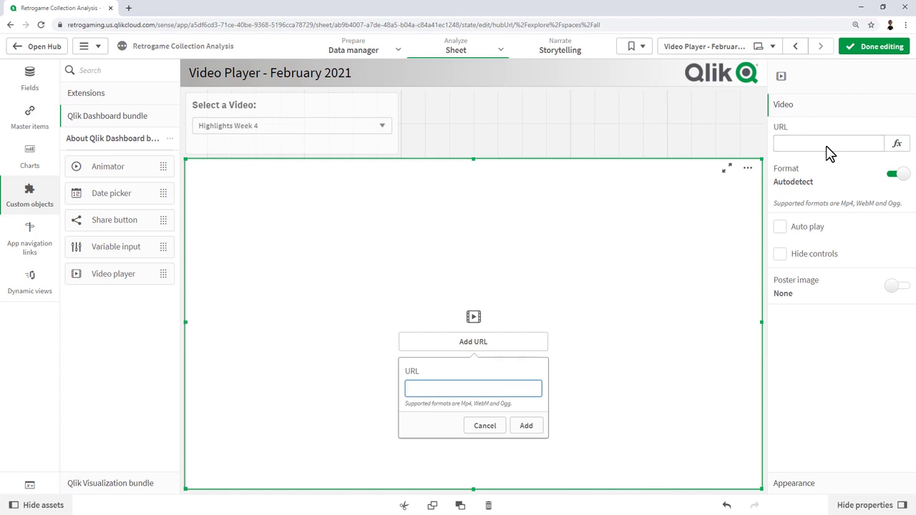
pyautogui.click(33, 486)
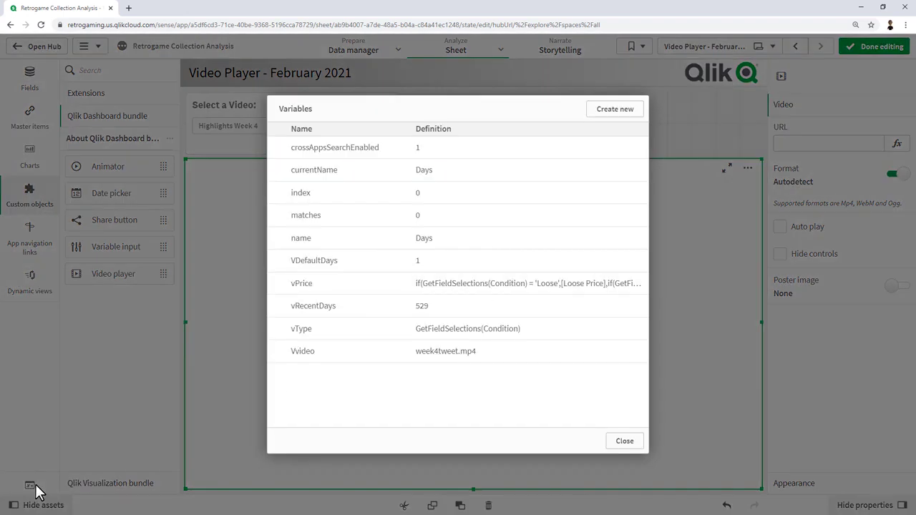
pyautogui.click(502, 360)
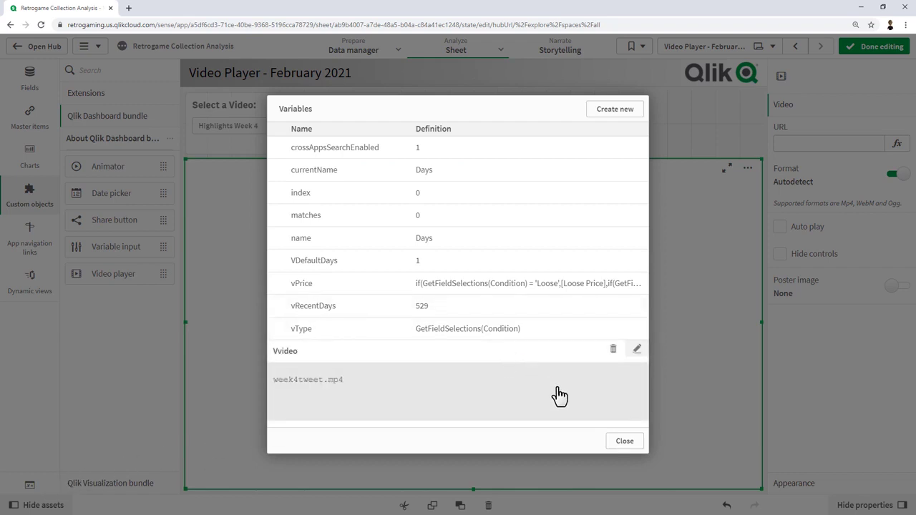
pyautogui.click(625, 442)
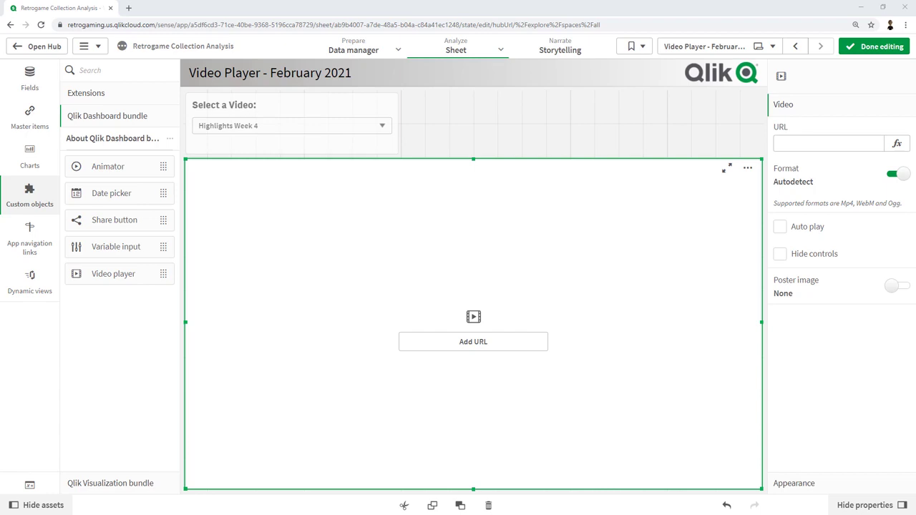
# Step: Set the video player's URL to the pasted expression using $(vVideo), then finish editing
pyautogui.click(897, 143)
pyautogui.click(549, 179)
pyautogui.write("='https://qlikmarketing-webapps.s3.amazonaws.com/retrogaming-collection/$(Vvideo)'")
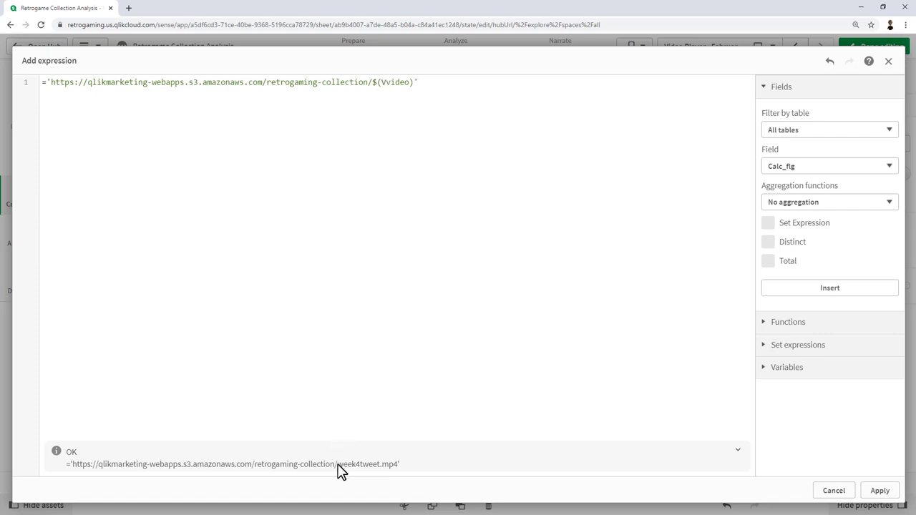
pyautogui.click(874, 492)
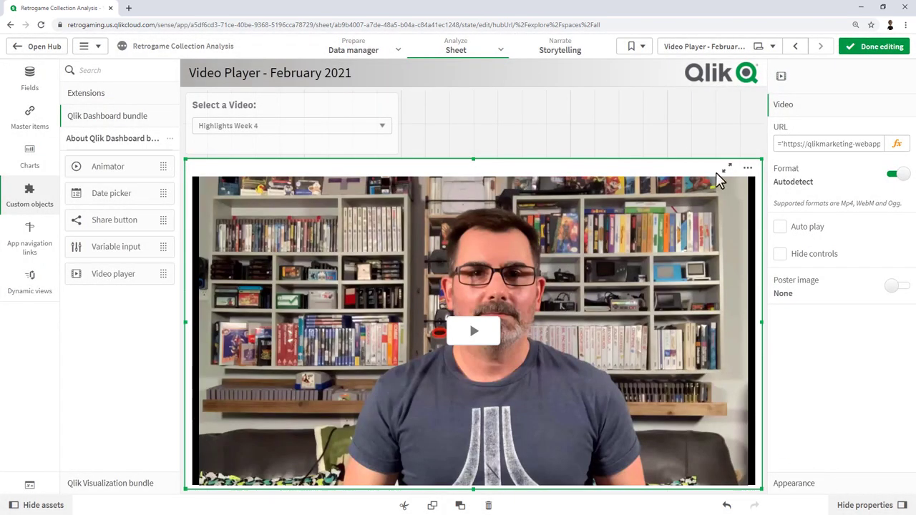
pyautogui.click(876, 49)
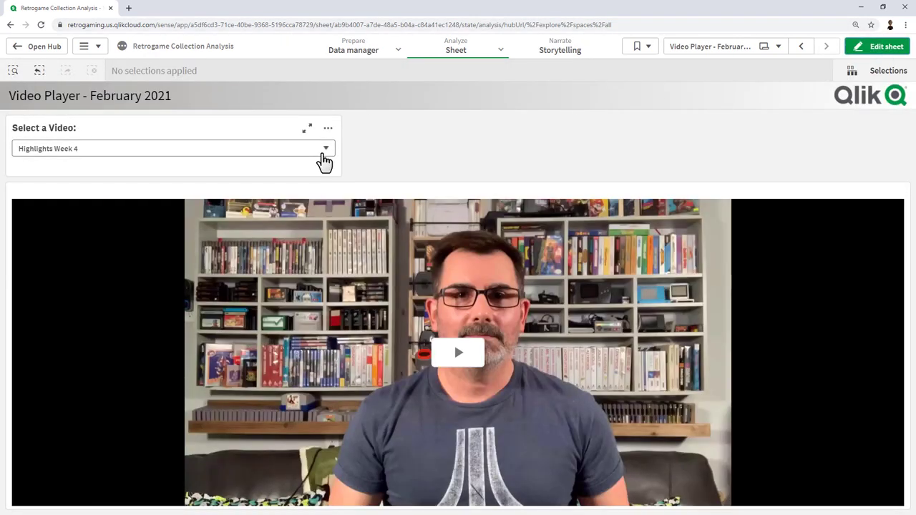
# Step: Pick and play Highlights Promo, Highlights Introduction and Highlights Week 4 from the Select a Video dropdown
pyautogui.click(322, 153)
pyautogui.click(315, 173)
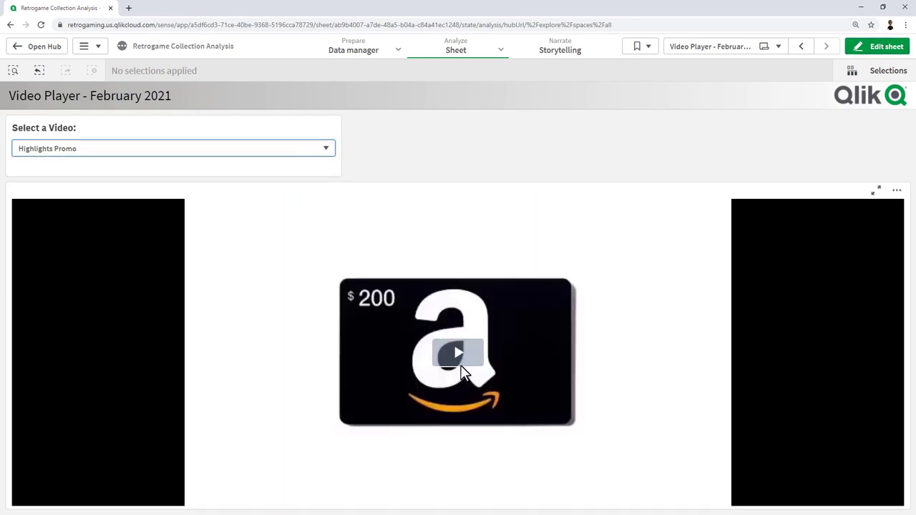
pyautogui.click(459, 357)
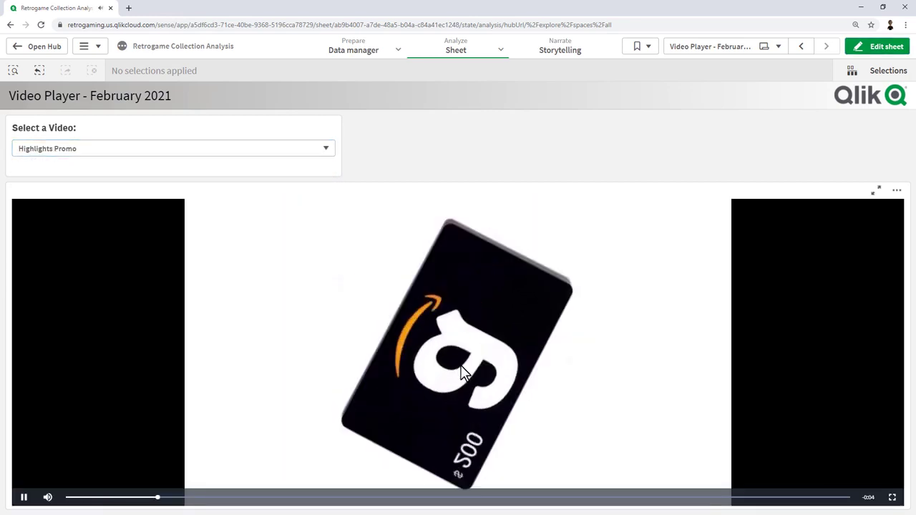
pyautogui.moveTo(70, 490)
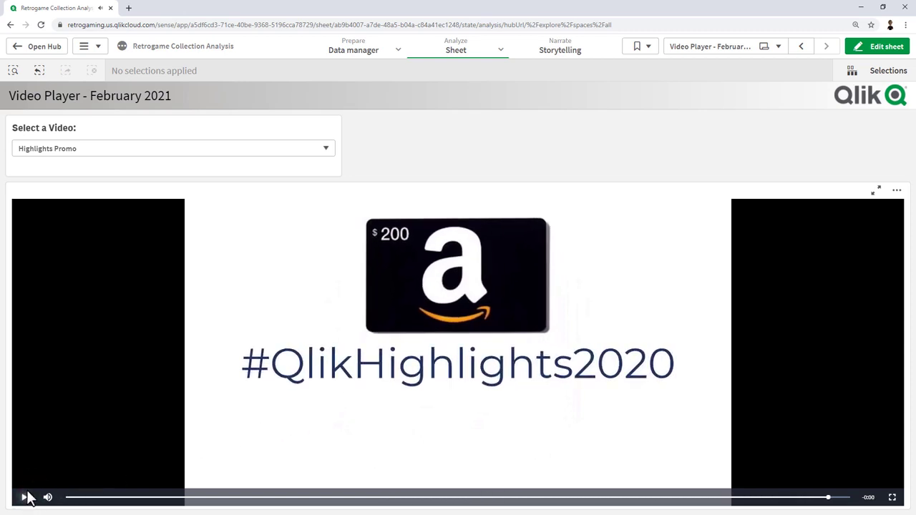
pyautogui.click(90, 149)
pyautogui.click(91, 160)
pyautogui.click(464, 352)
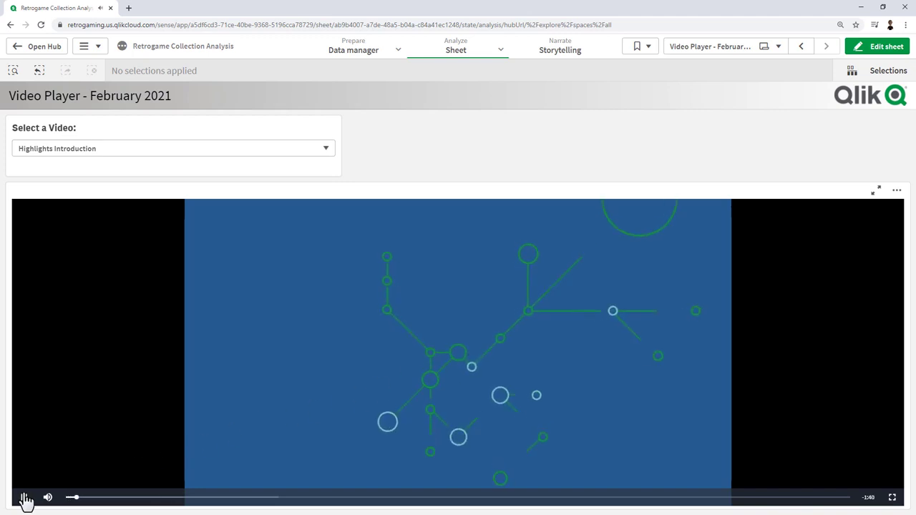
pyautogui.click(24, 497)
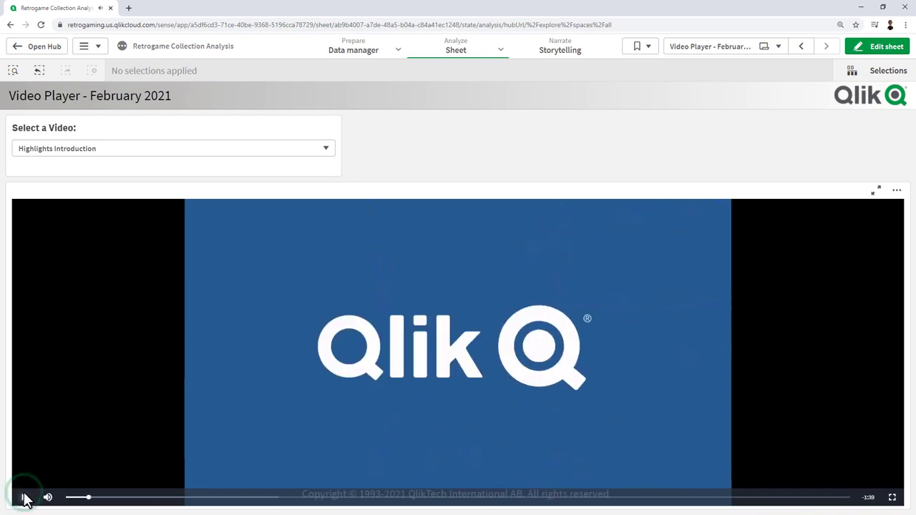
pyautogui.click(72, 148)
pyautogui.click(71, 169)
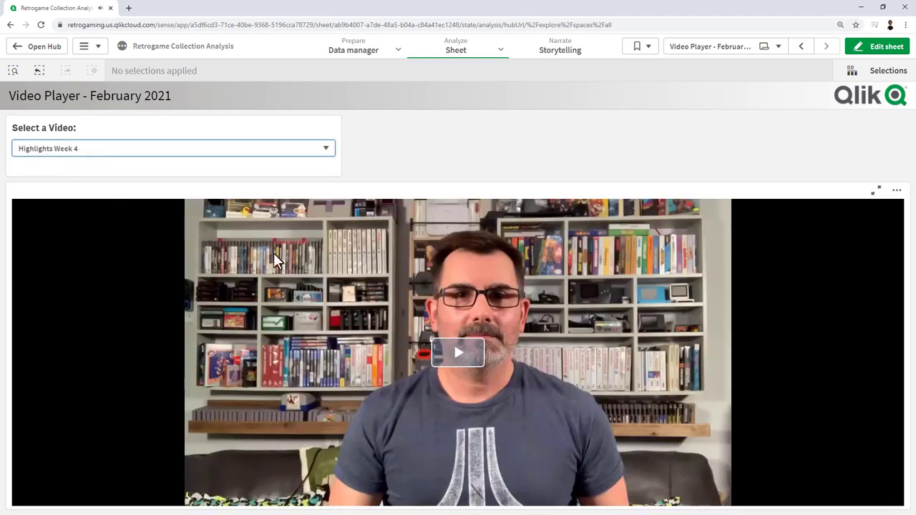
pyautogui.click(477, 342)
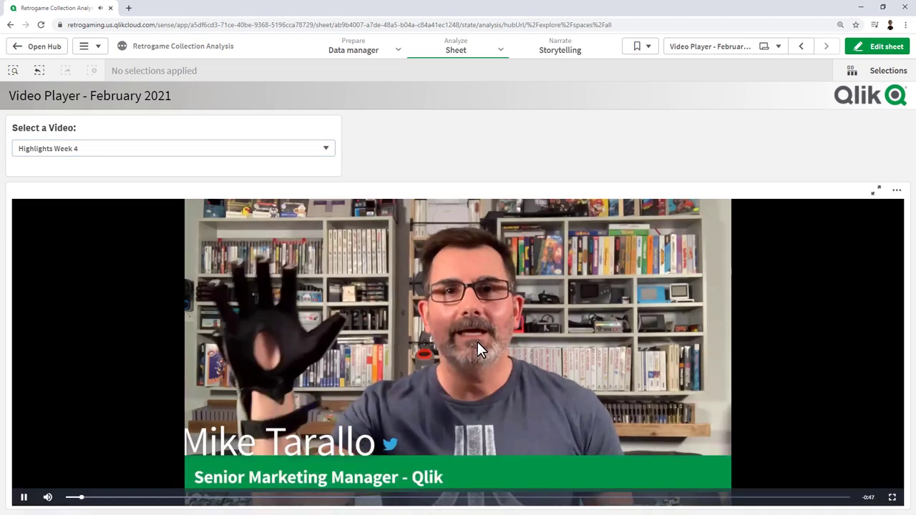
pyautogui.click(23, 497)
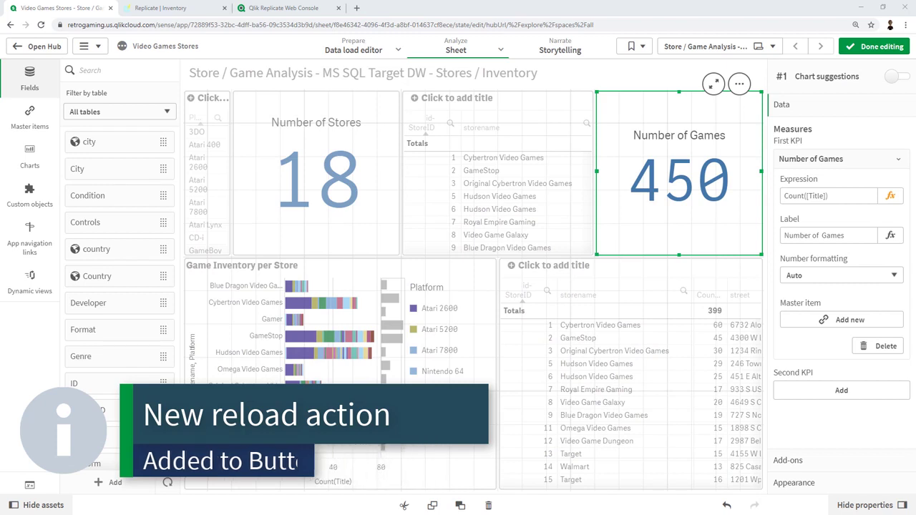
# Step: Shorten the Number of Stores KPI and place a Button chart above it
pyautogui.click(383, 166)
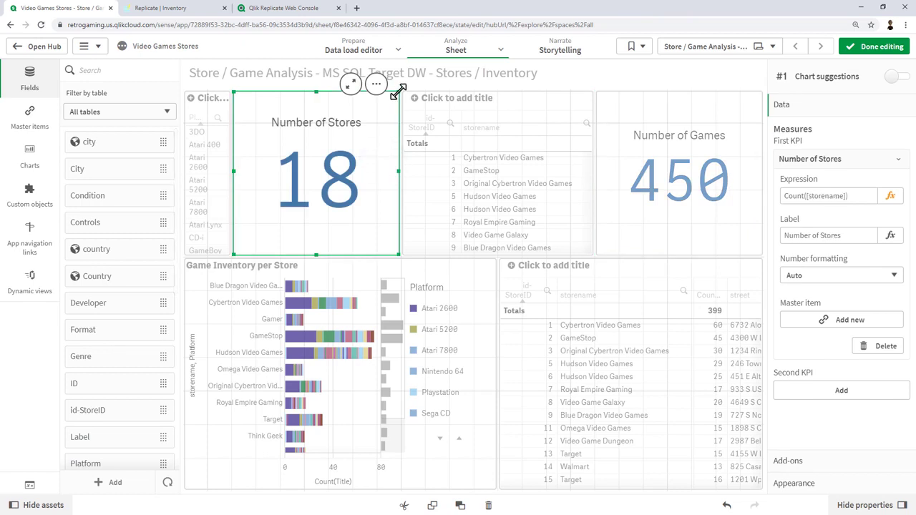
pyautogui.moveTo(398, 91); pyautogui.dragTo(401, 157)
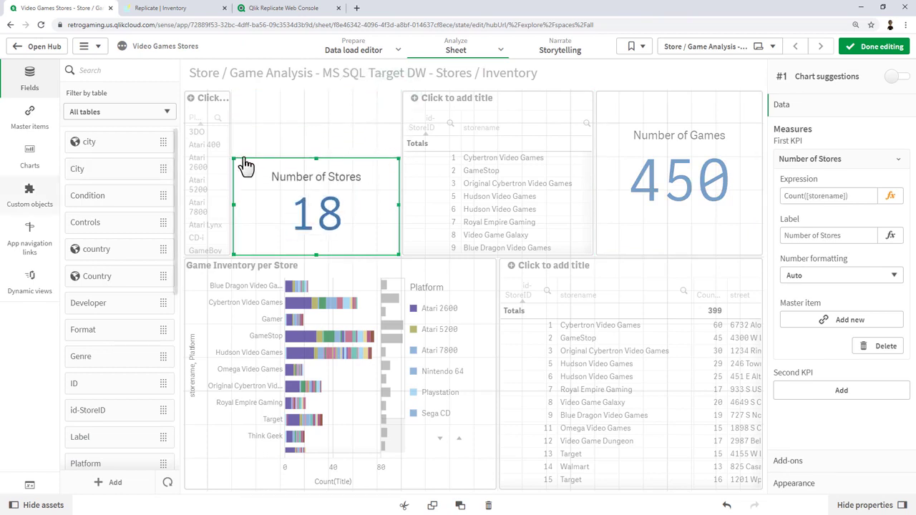
pyautogui.click(23, 171)
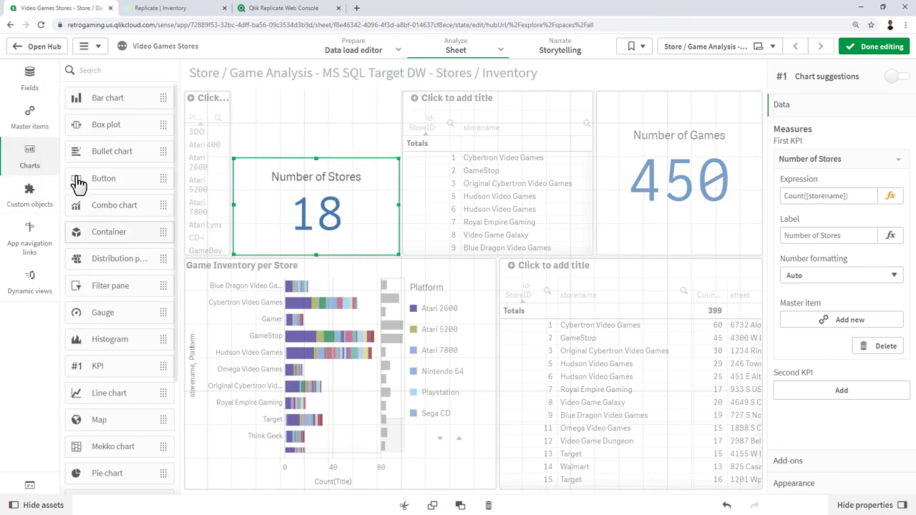
pyautogui.moveTo(105, 178); pyautogui.dragTo(330, 143)
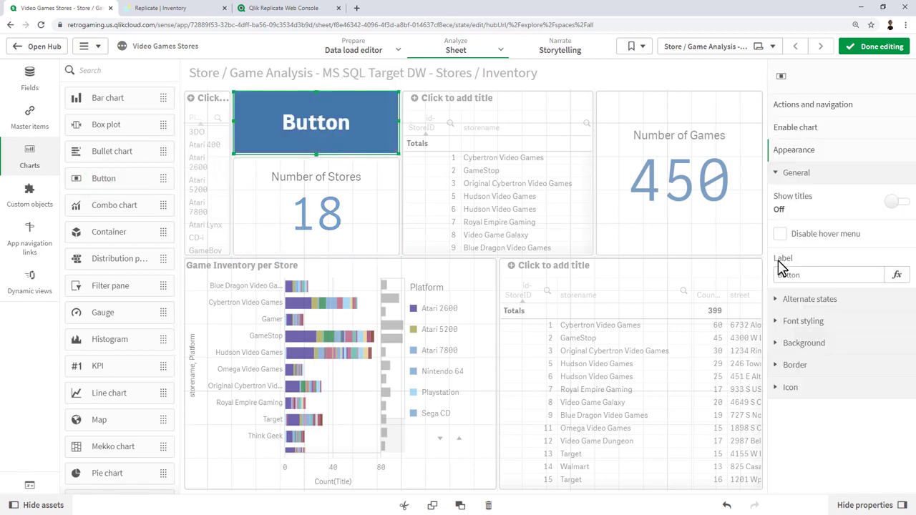
# Step: Label the button Reload, give it a Reload data action, and finish editing
pyautogui.moveTo(822, 274); pyautogui.dragTo(760, 281)
pyautogui.write('Reload')
pyautogui.press('Return')
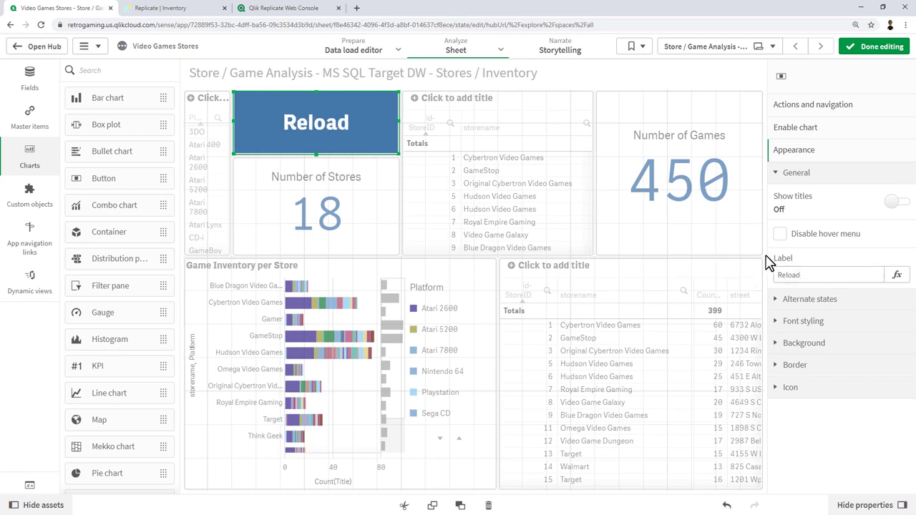
pyautogui.click(850, 108)
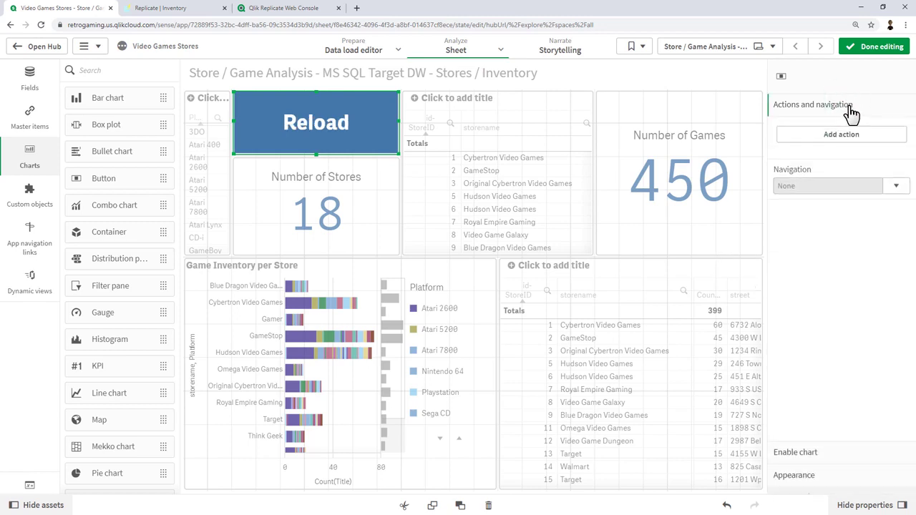
pyautogui.click(884, 140)
pyautogui.click(893, 209)
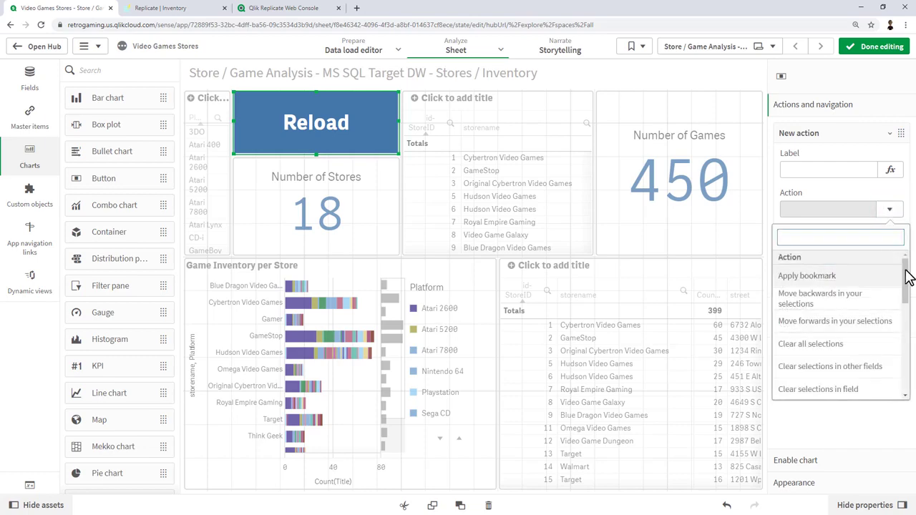
pyautogui.moveTo(901, 268); pyautogui.dragTo(900, 380)
pyautogui.click(838, 390)
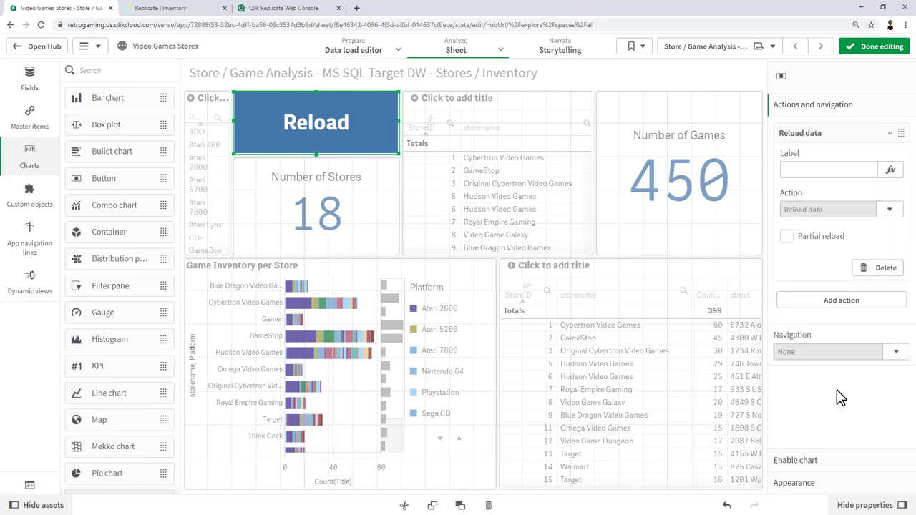
pyautogui.click(846, 44)
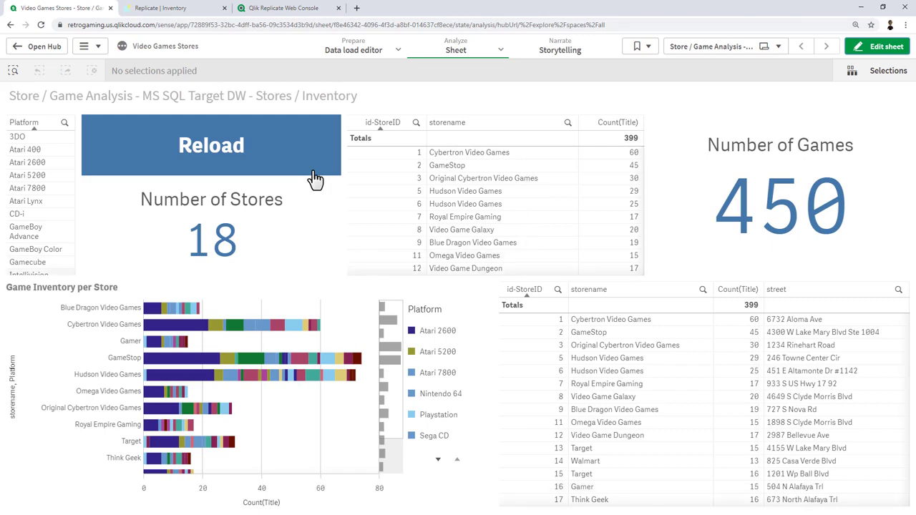
# Step: In the Replicate inventory app, upload video_game_inventory_NES.csv on the CSV import page for preview
pyautogui.click(175, 13)
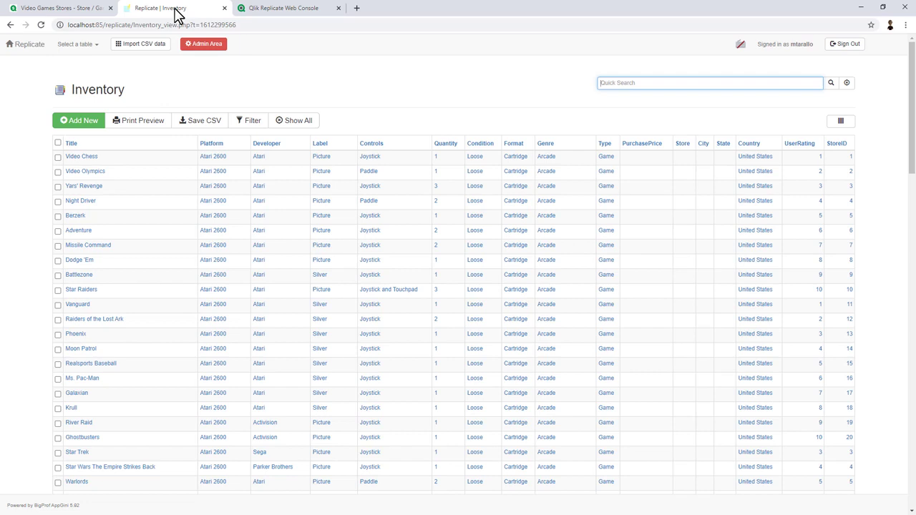
pyautogui.click(143, 46)
pyautogui.click(77, 176)
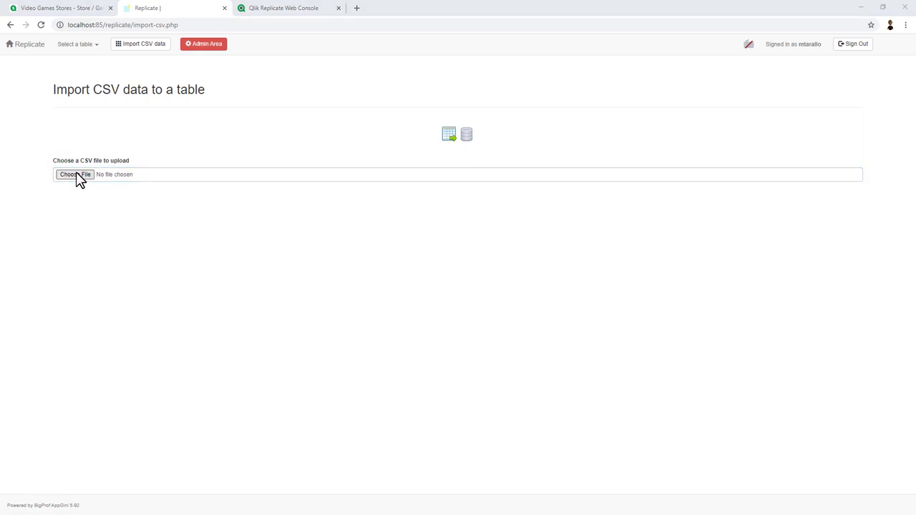
pyautogui.doubleClick(204, 91)
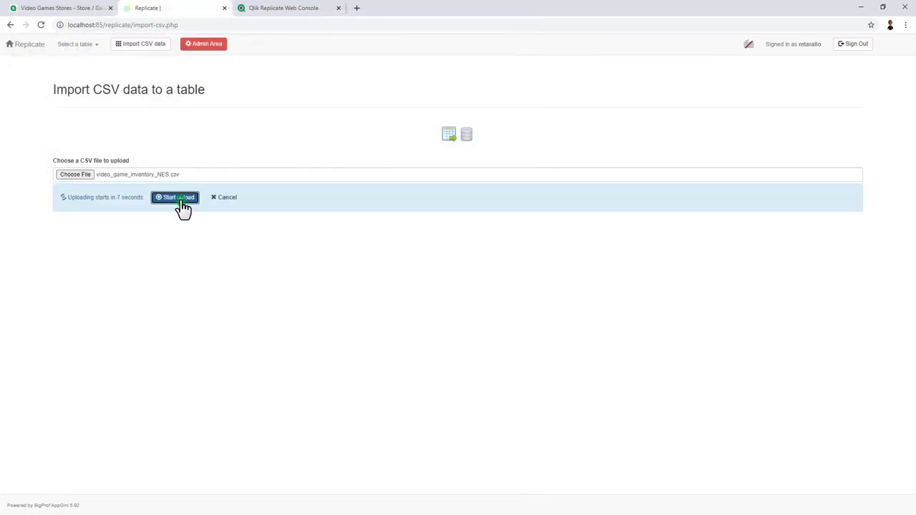
pyautogui.click(179, 198)
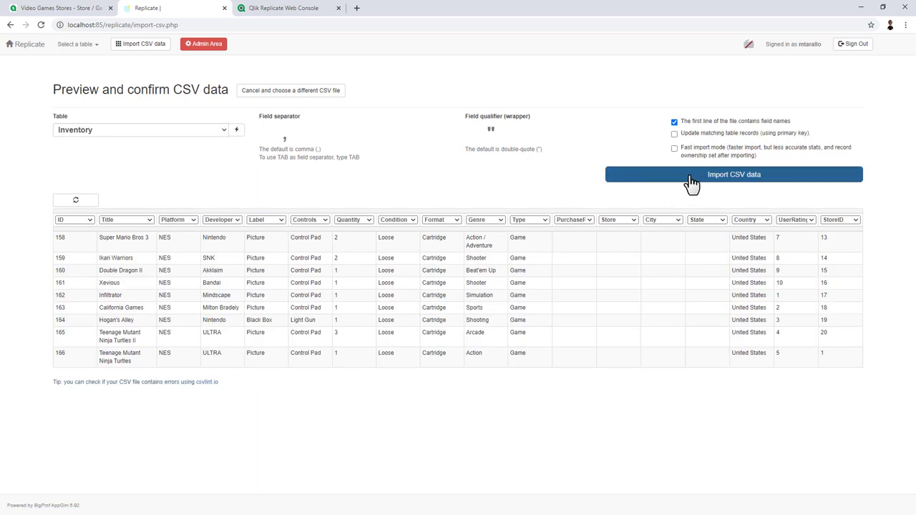
# Step: Import all 188 previewed records into the Inventory table, then return to the Qlik dashboard
pyautogui.click(673, 177)
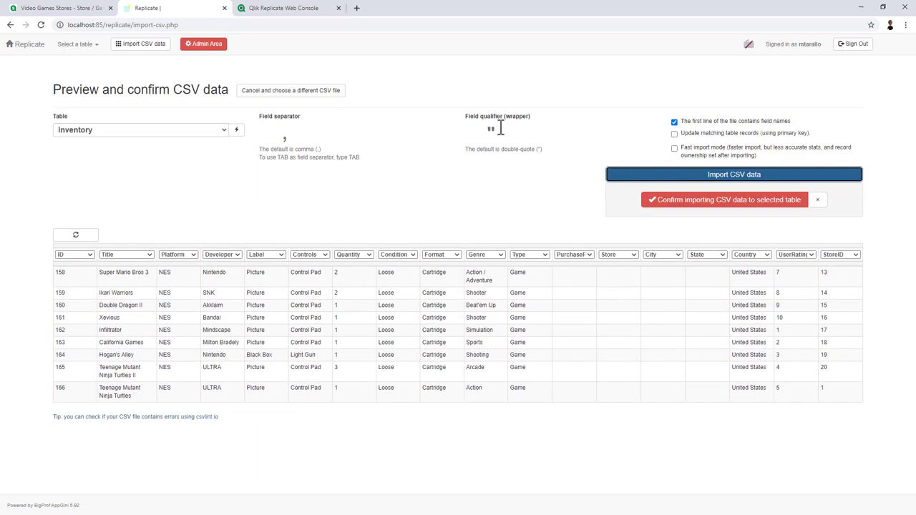
pyautogui.click(685, 201)
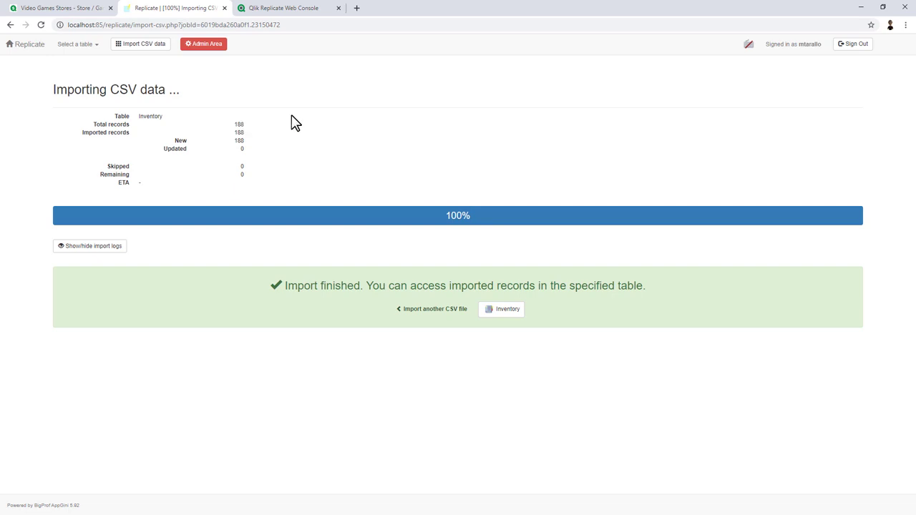
pyautogui.click(61, 8)
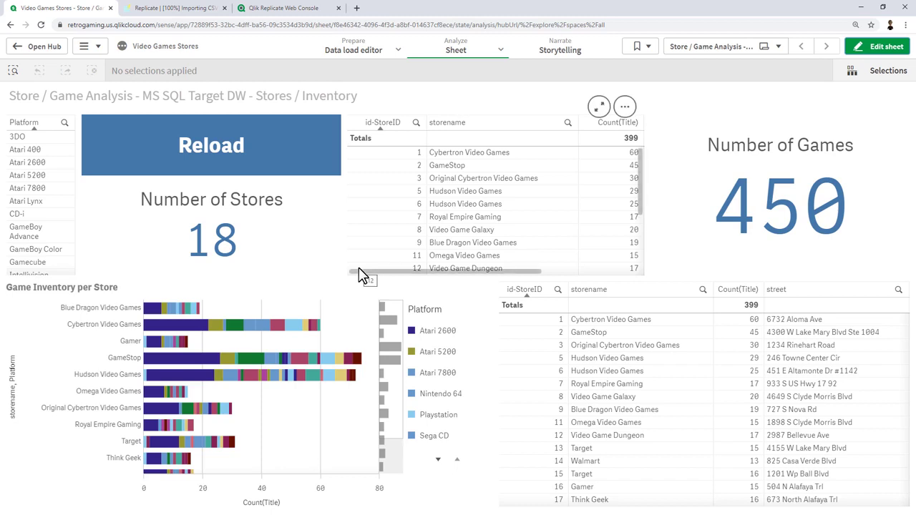
# Step: Reload the Store / Game Analysis sheet's data to pick up the newly imported NES inventory
pyautogui.click(258, 138)
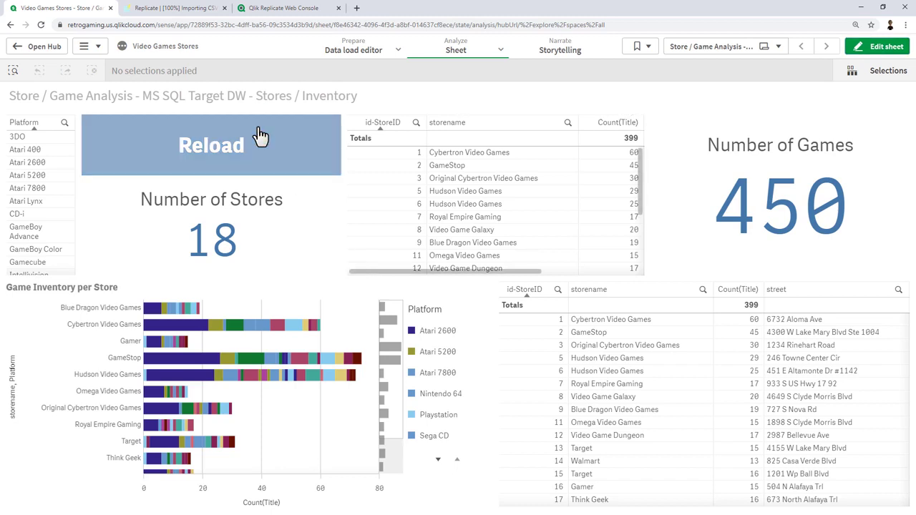